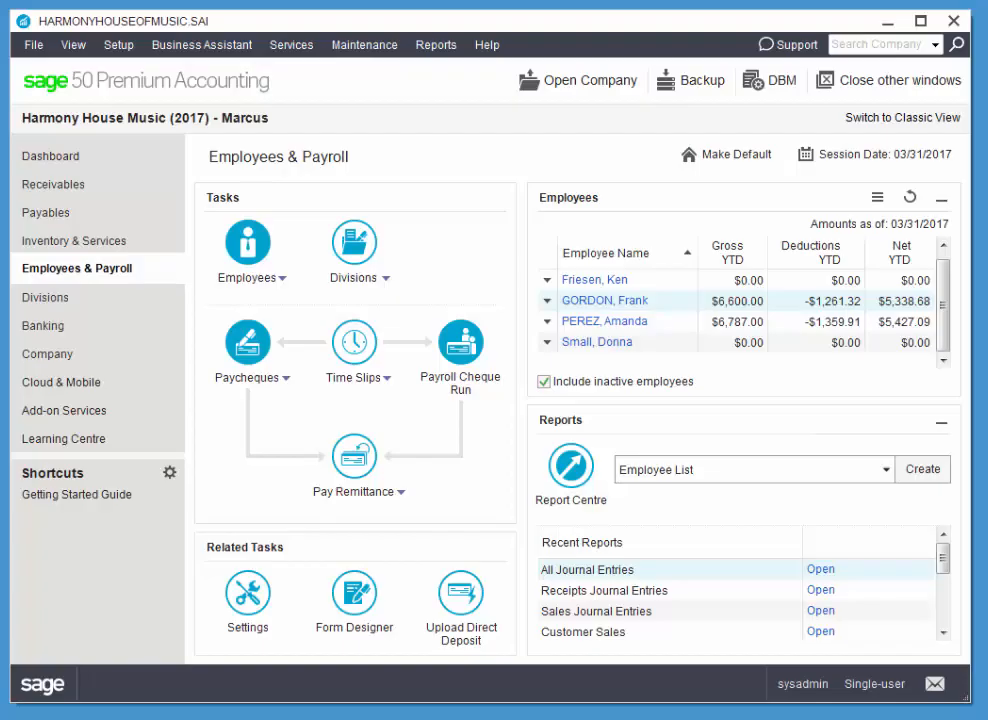
# Start a paycheque for the last employee in the list and enter cheque number 327.
pyautogui.click(246, 346)
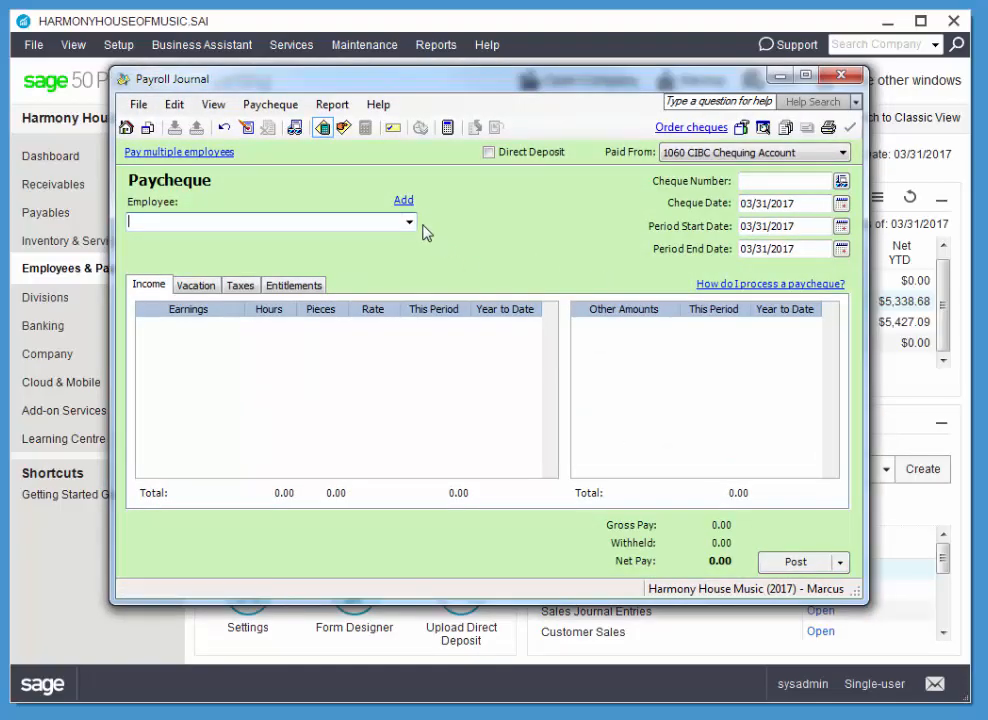
pyautogui.click(409, 223)
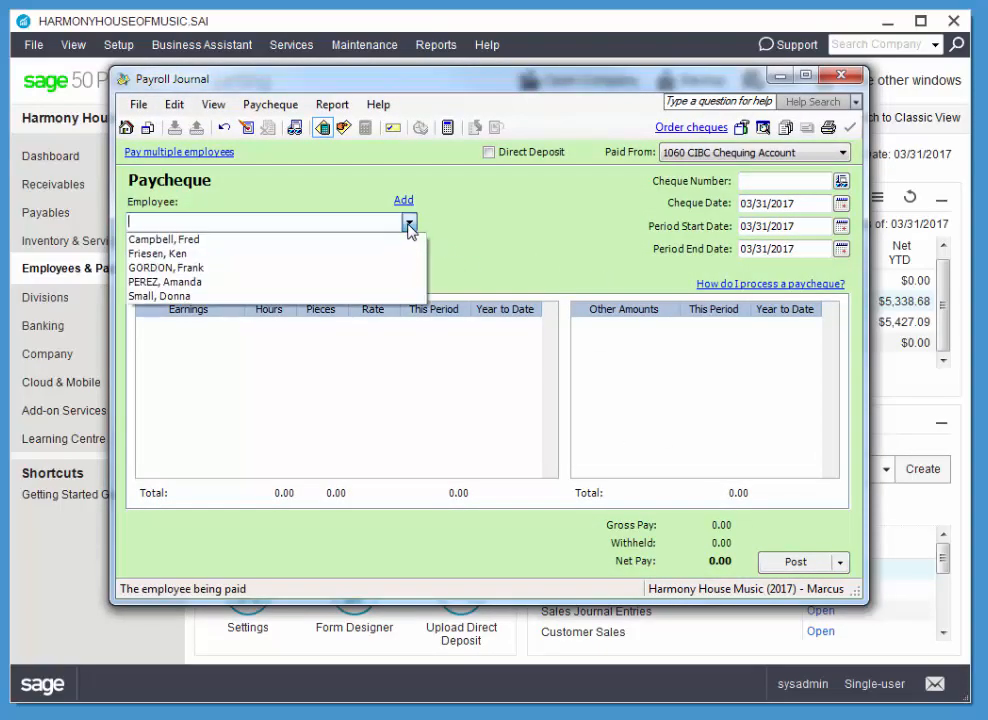
pyautogui.click(205, 297)
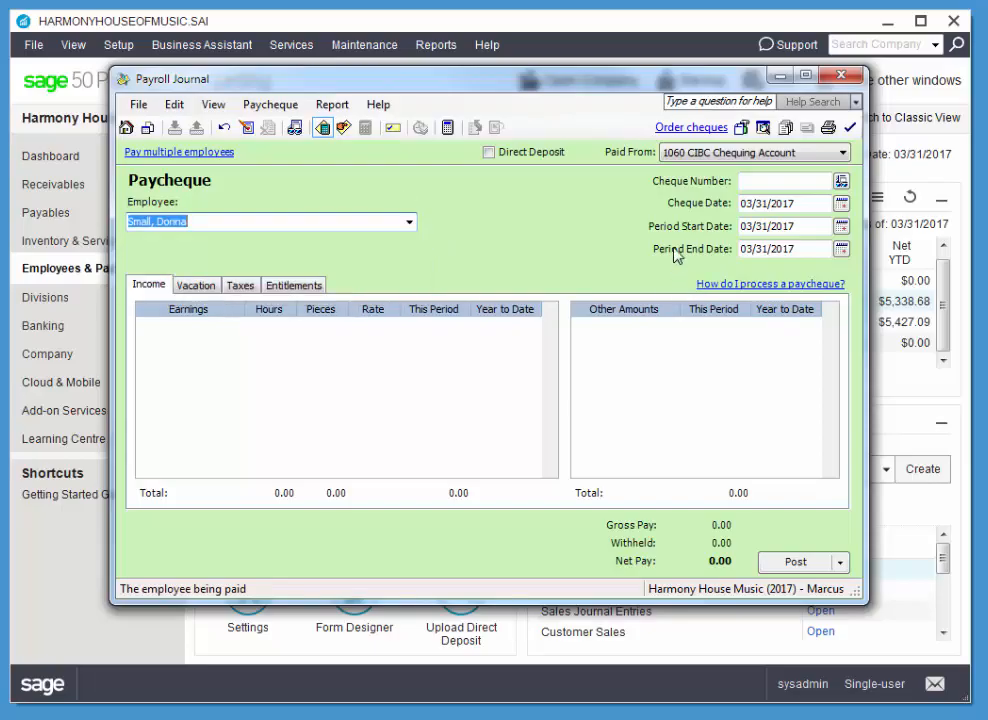
pyautogui.click(787, 181)
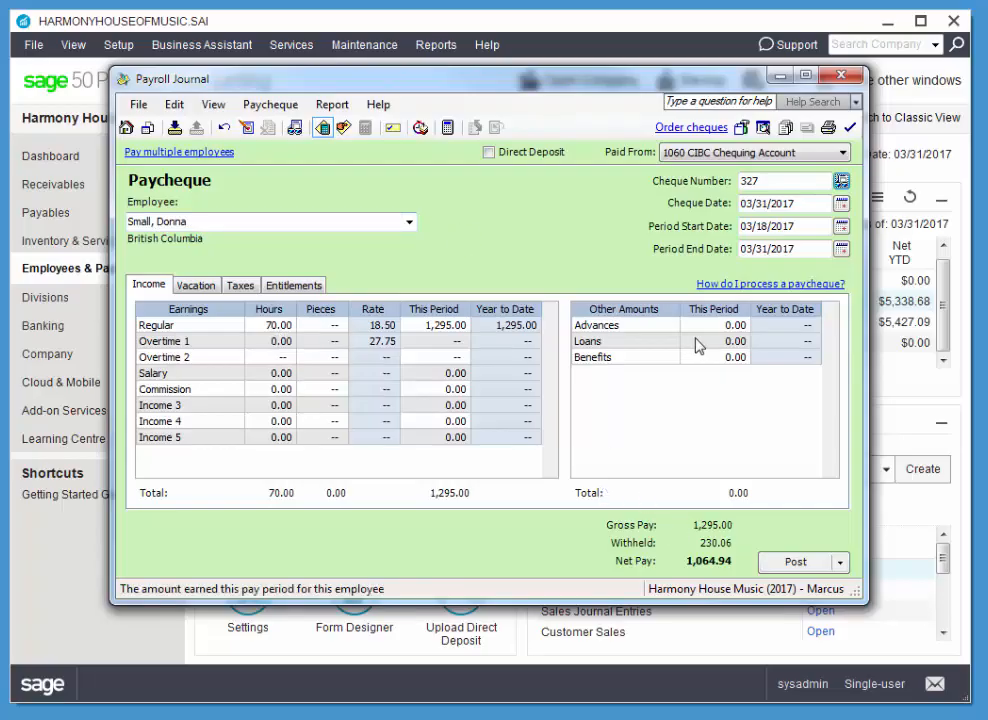
# Set the cheque date to 03/11/2017 and the pay period from 02/25/2017 to 03/11/2017.
pyautogui.click(841, 203)
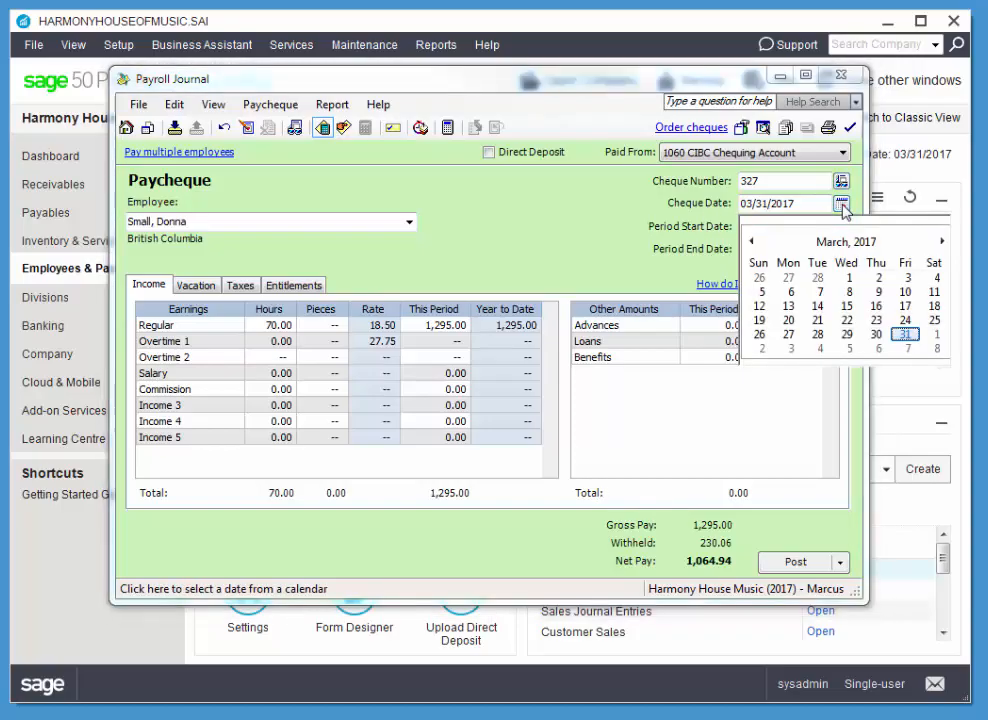
pyautogui.click(934, 299)
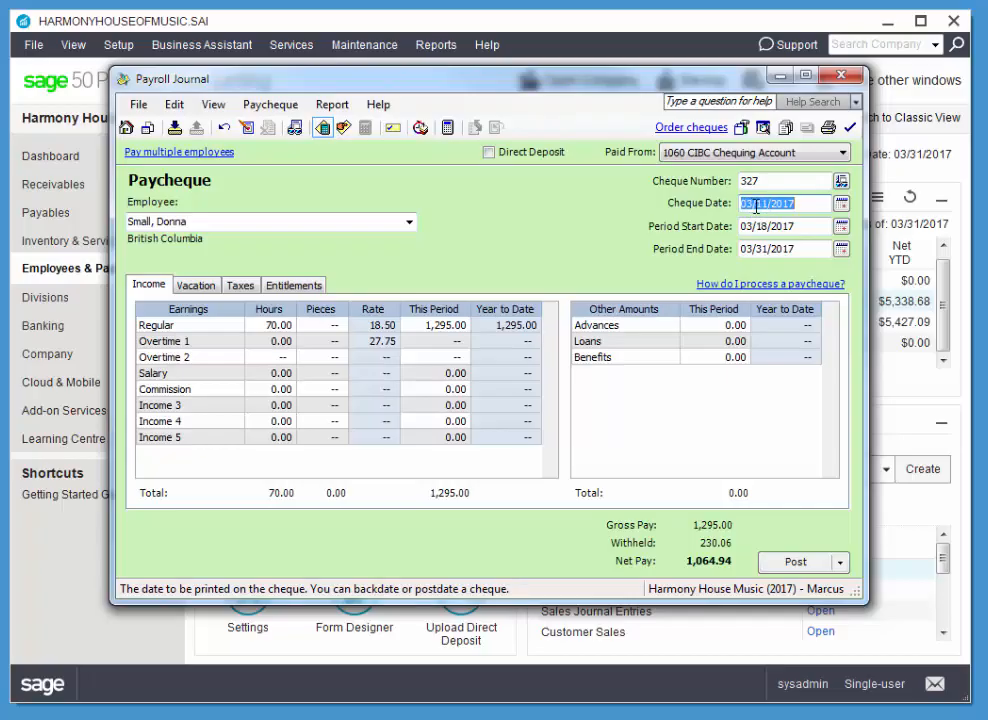
pyautogui.click(841, 228)
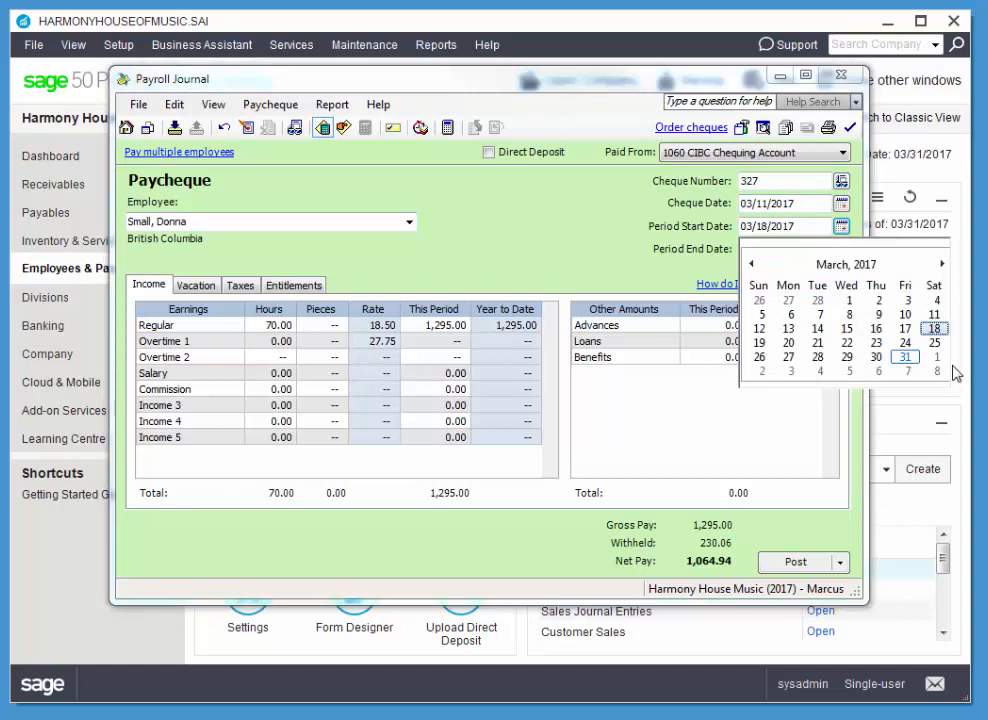
pyautogui.click(751, 264)
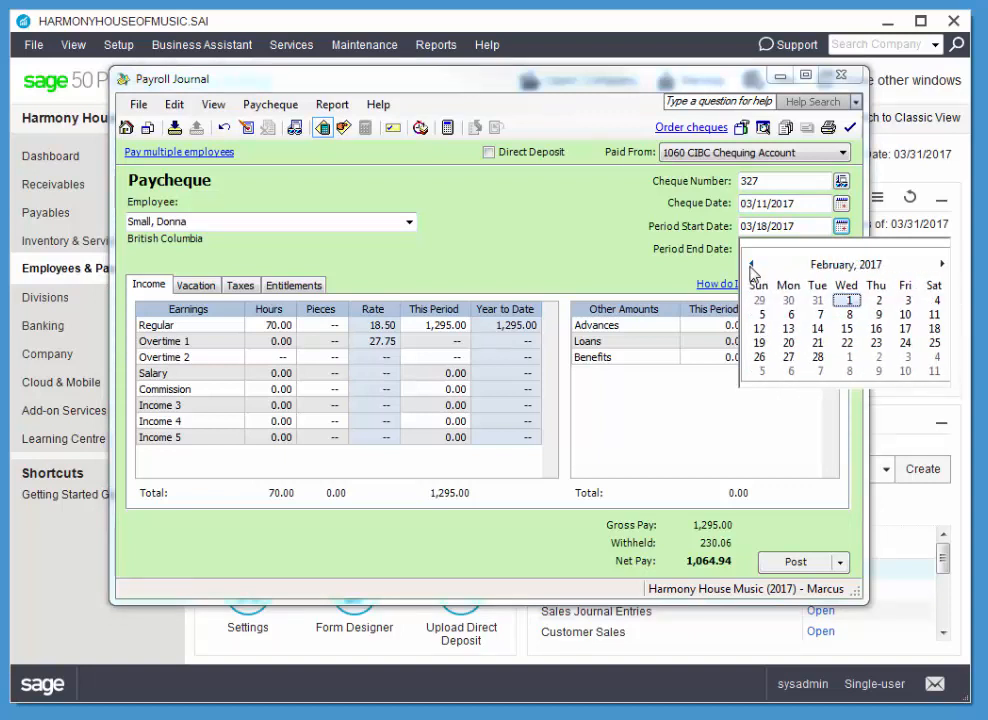
pyautogui.click(934, 343)
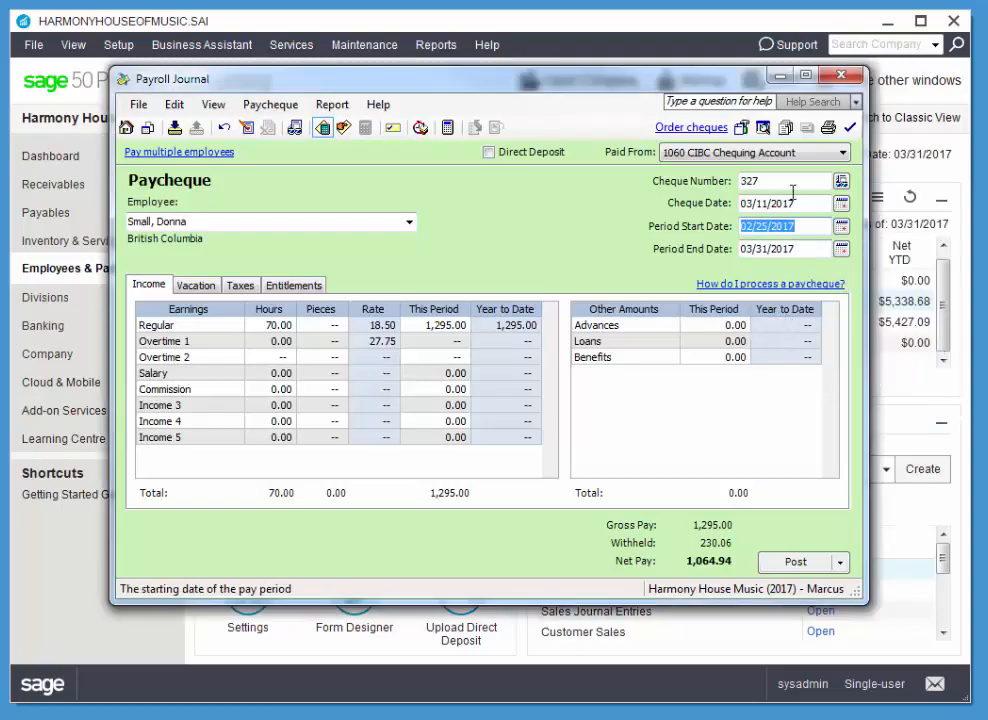
pyautogui.click(772, 251)
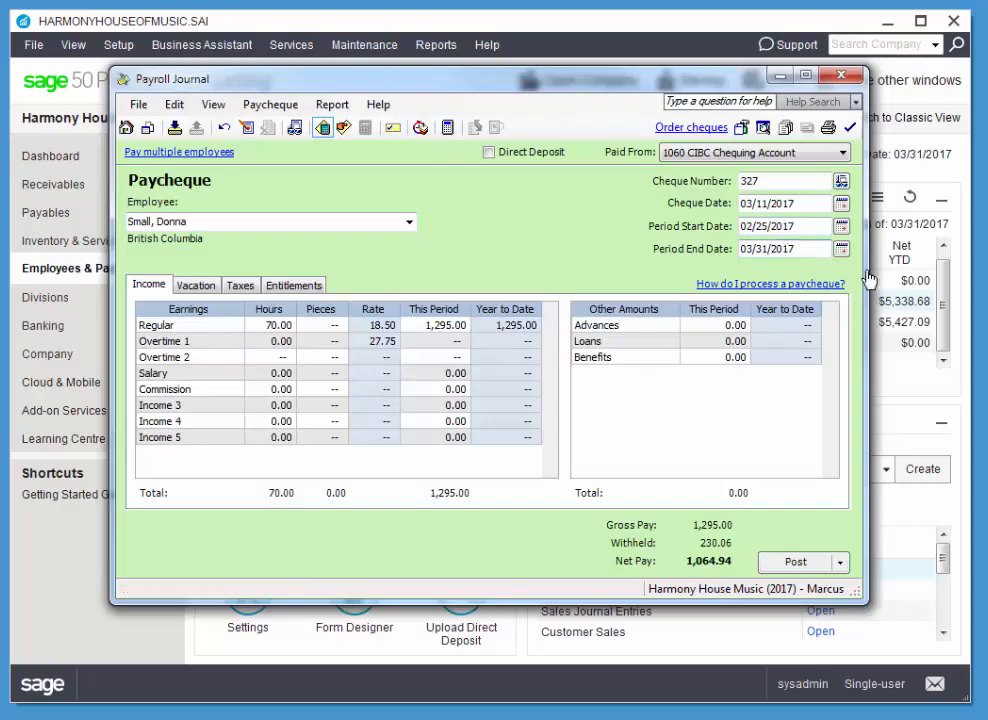
pyautogui.click(842, 250)
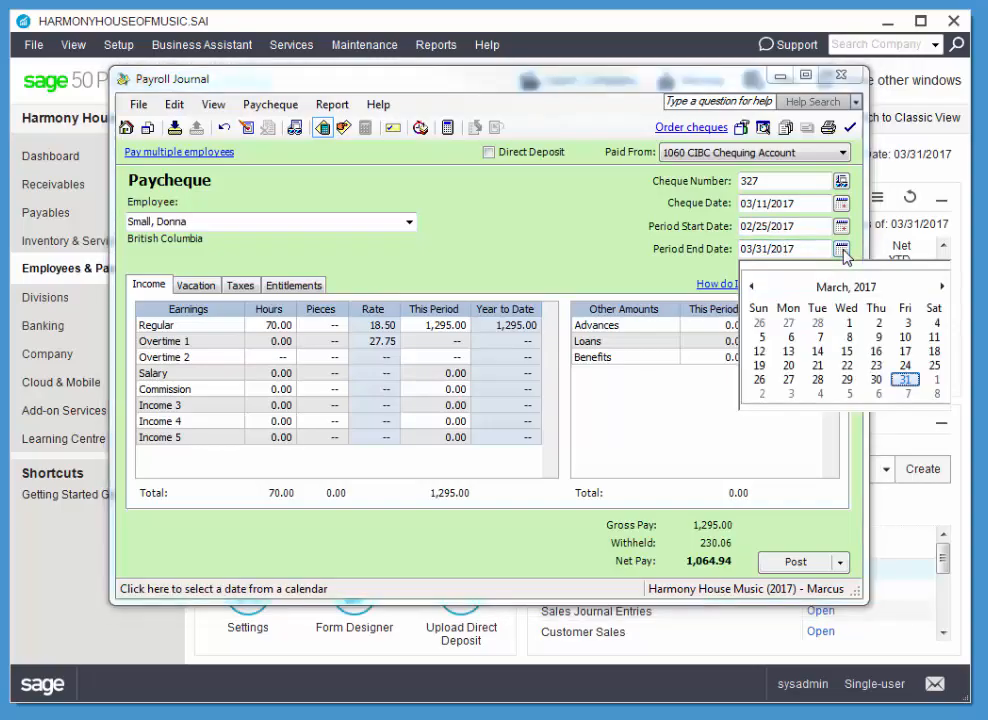
pyautogui.click(934, 338)
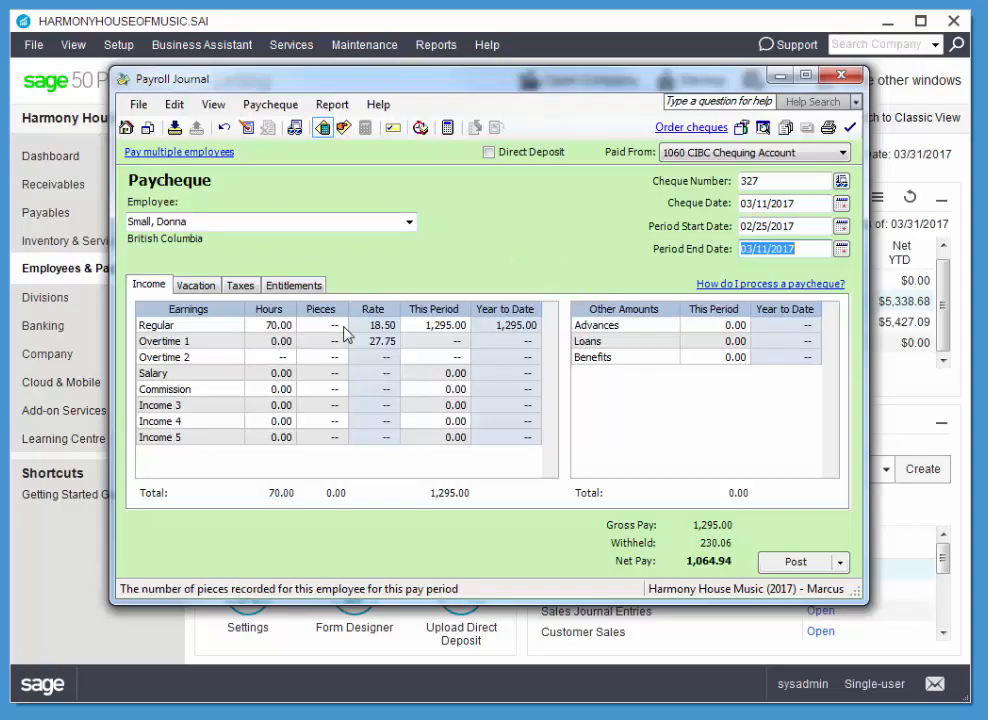
# Display the payroll journal entry for this paycheque, review its debits and credits, and close the report.
pyautogui.click(330, 104)
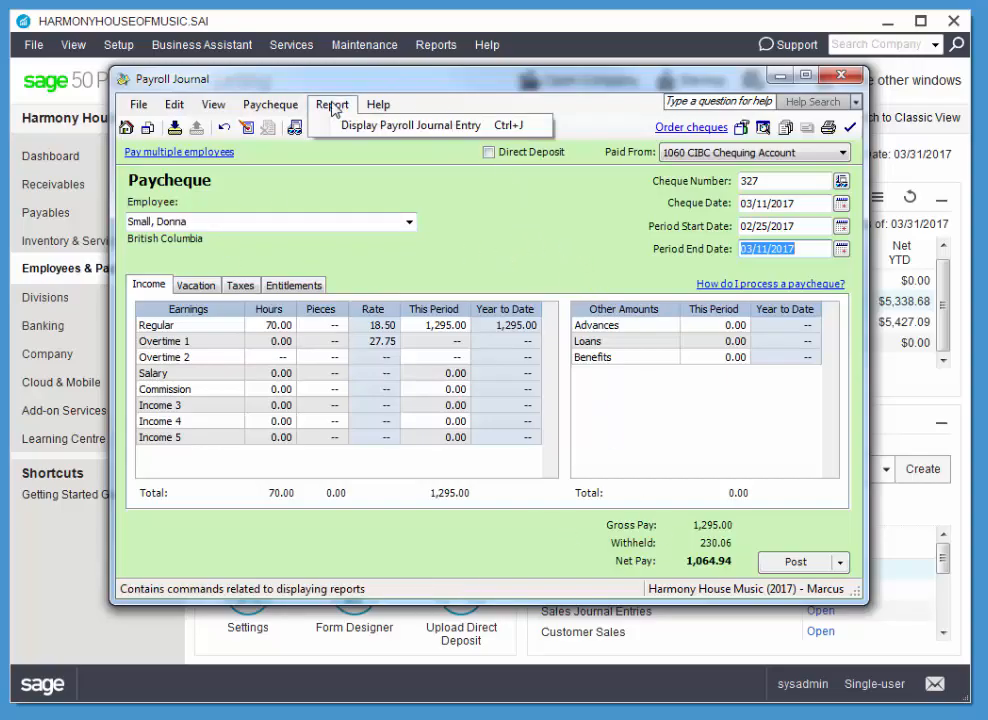
pyautogui.click(370, 125)
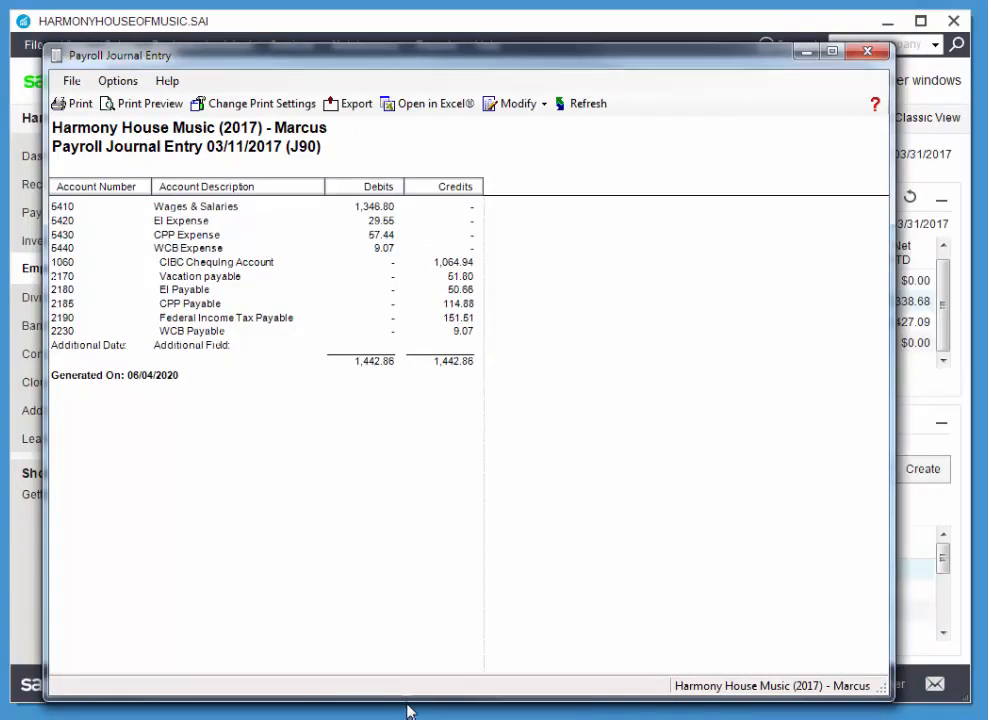
pyautogui.moveTo(410, 675); pyautogui.dragTo(410, 649)
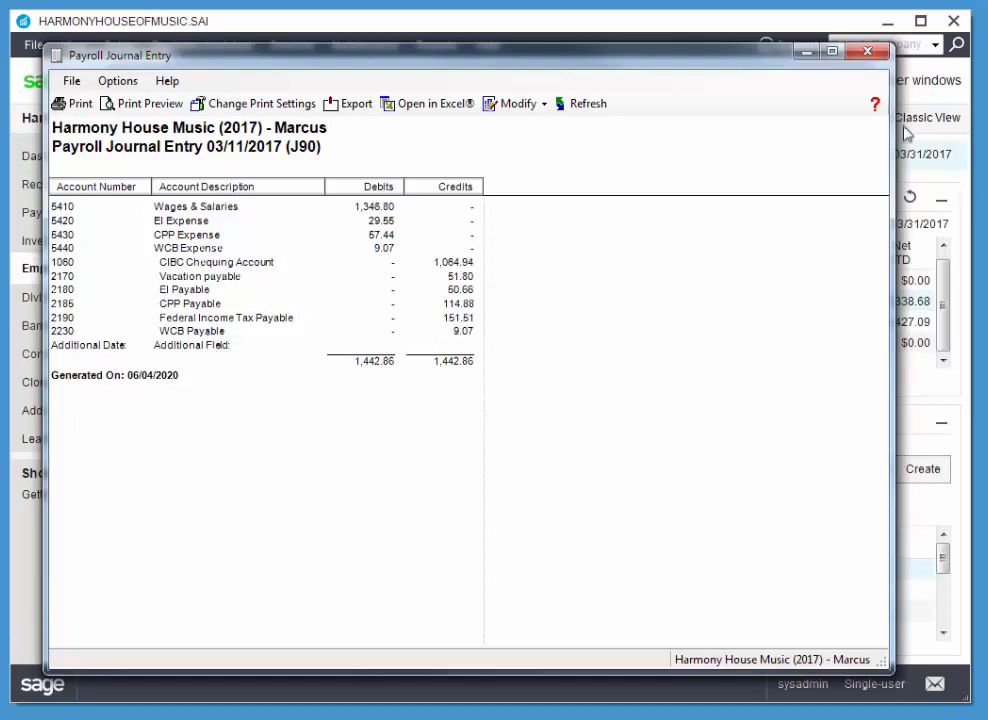
pyautogui.click(877, 57)
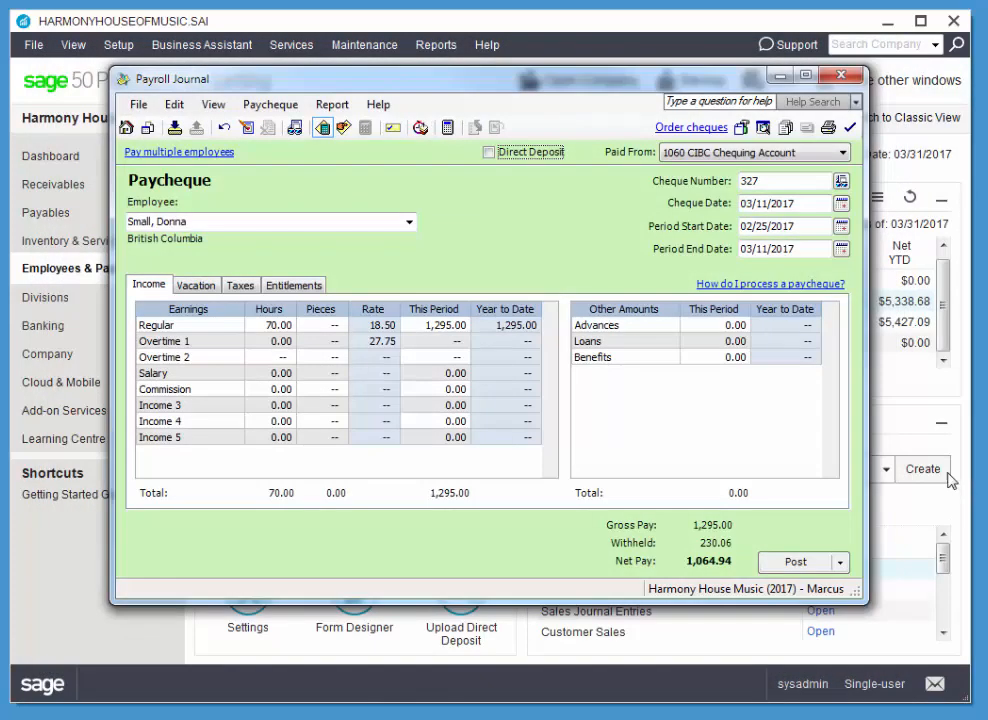
# Post the paycheque, agreeing to continue despite the payroll formula dates, and close the Payroll Journal.
pyautogui.click(796, 562)
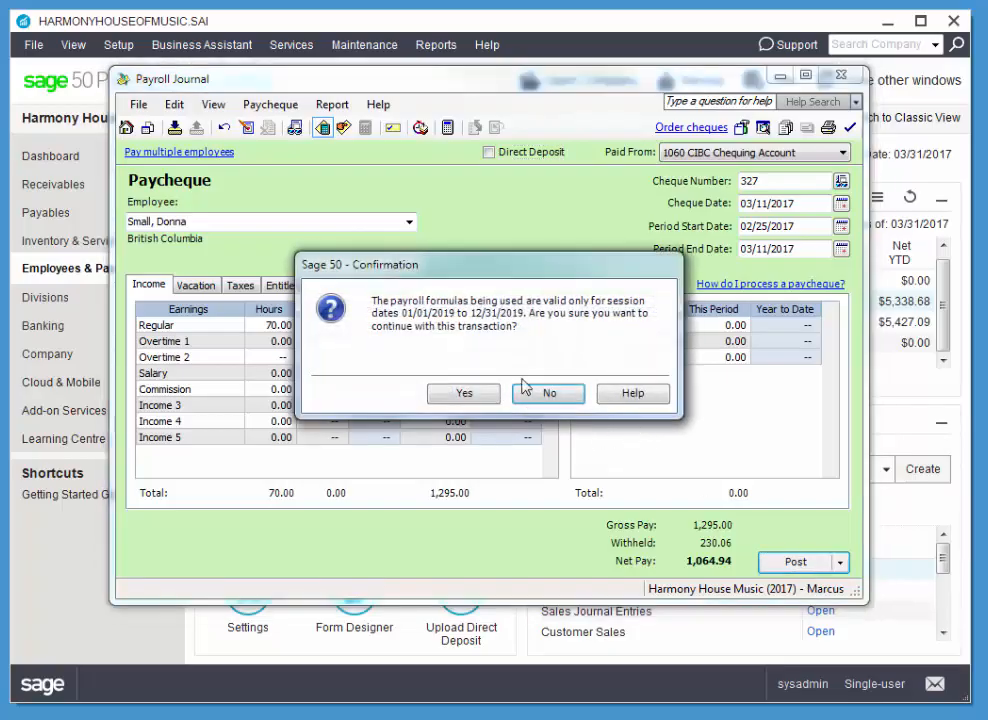
pyautogui.moveTo(526, 277)
pyautogui.mouseDown()
pyautogui.moveTo(493, 298)
pyautogui.moveTo(516, 286)
pyautogui.mouseUp()
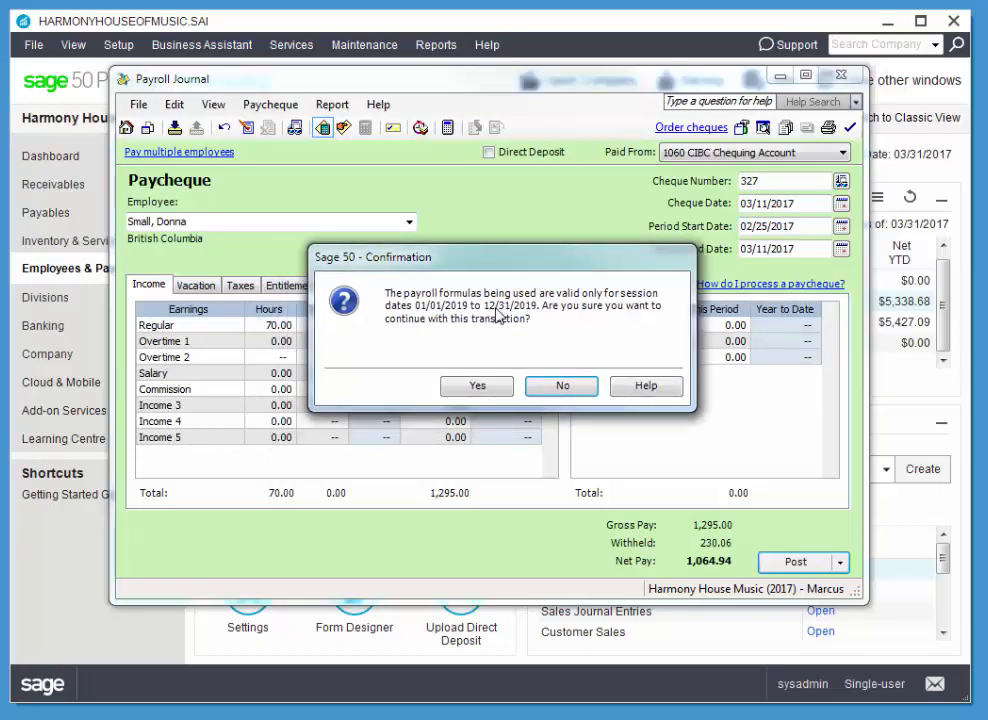
pyautogui.click(477, 386)
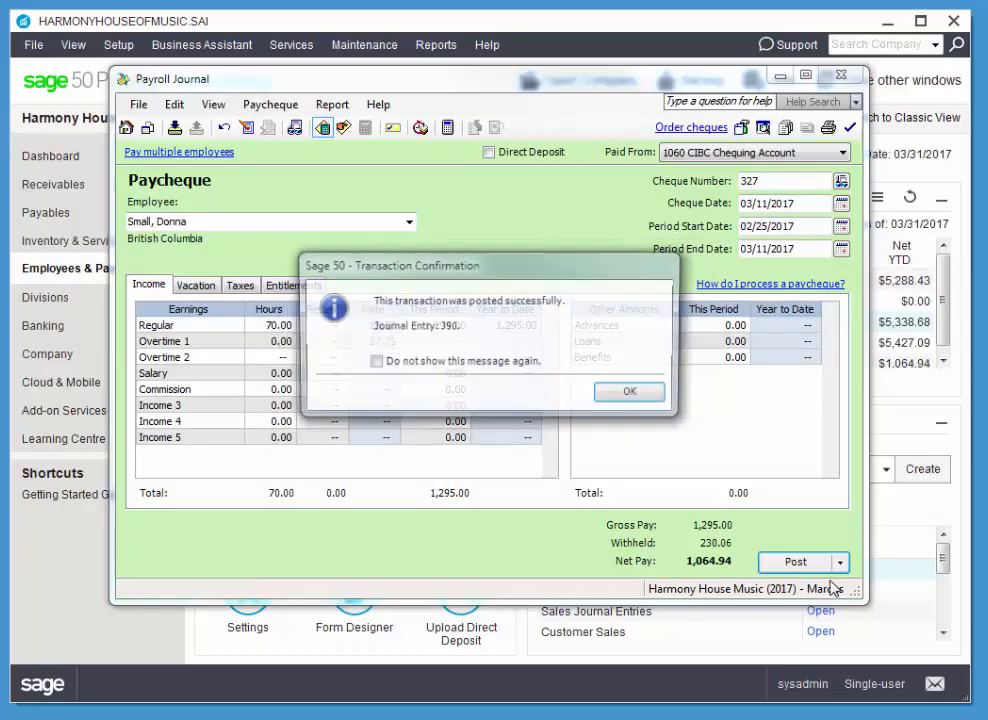
pyautogui.click(663, 395)
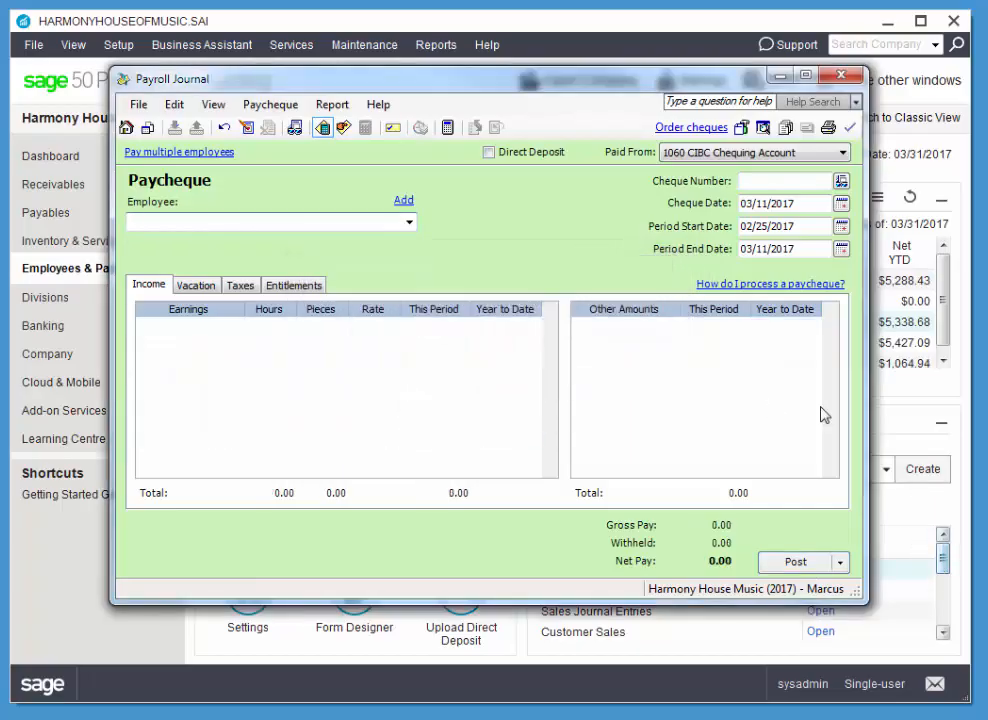
pyautogui.click(841, 77)
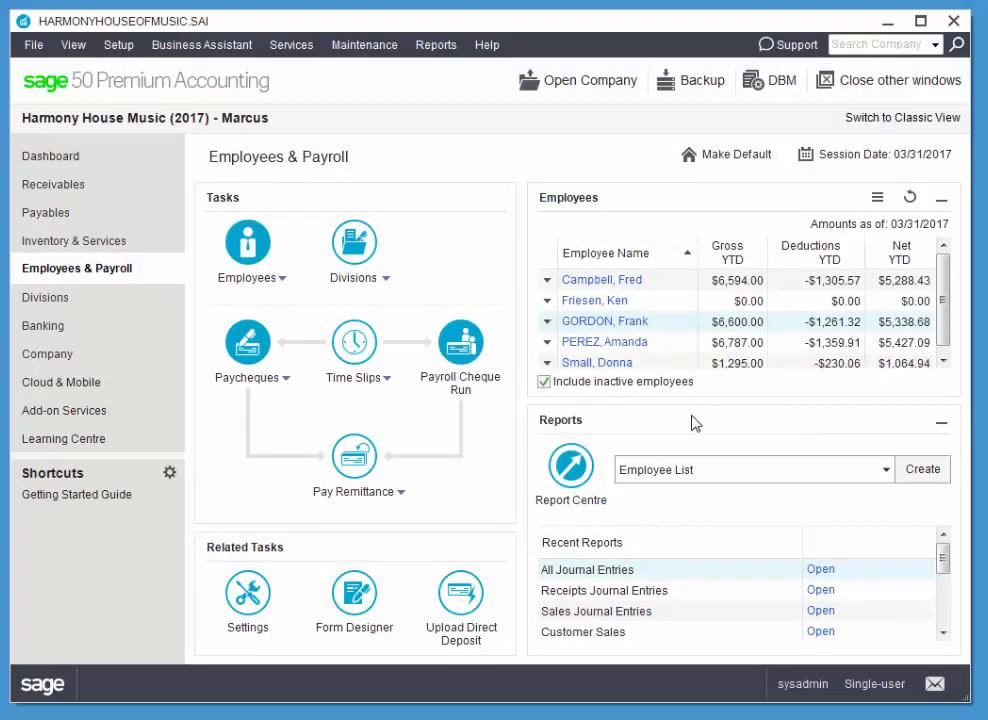
# Create a paycheque for the second employee in the Employees list with cheque number 328.
pyautogui.click(547, 303)
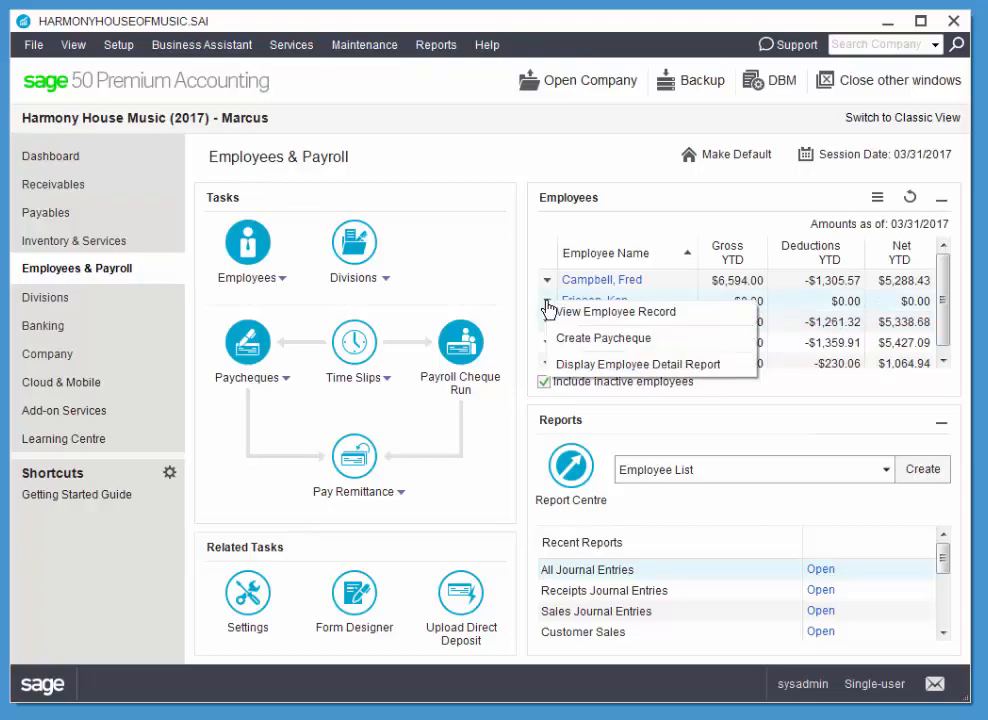
pyautogui.click(600, 338)
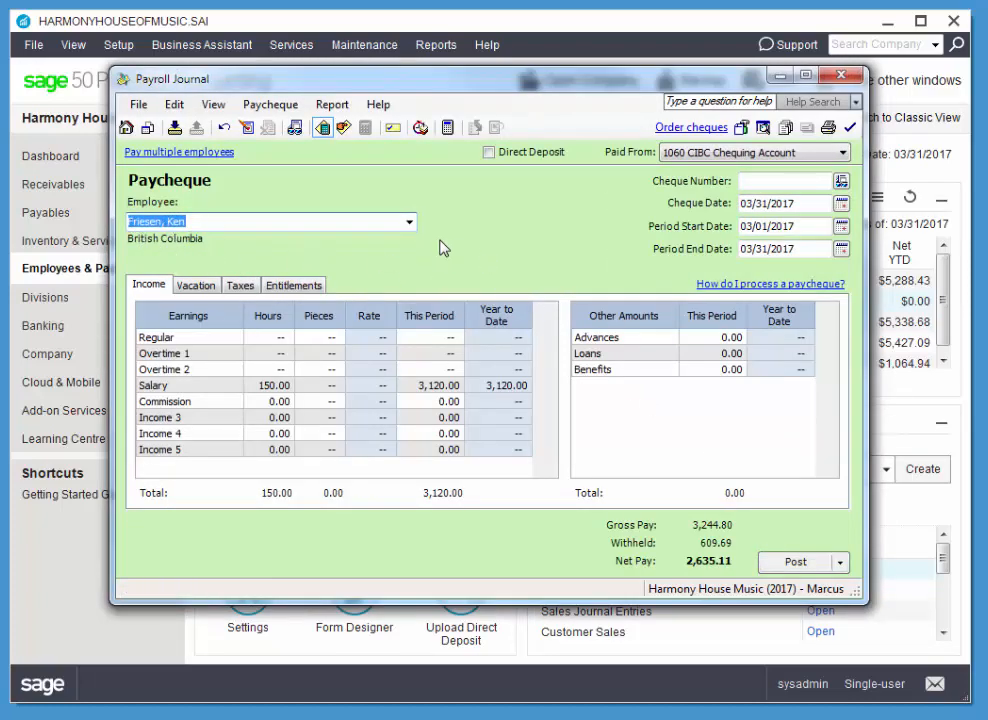
pyautogui.click(815, 182)
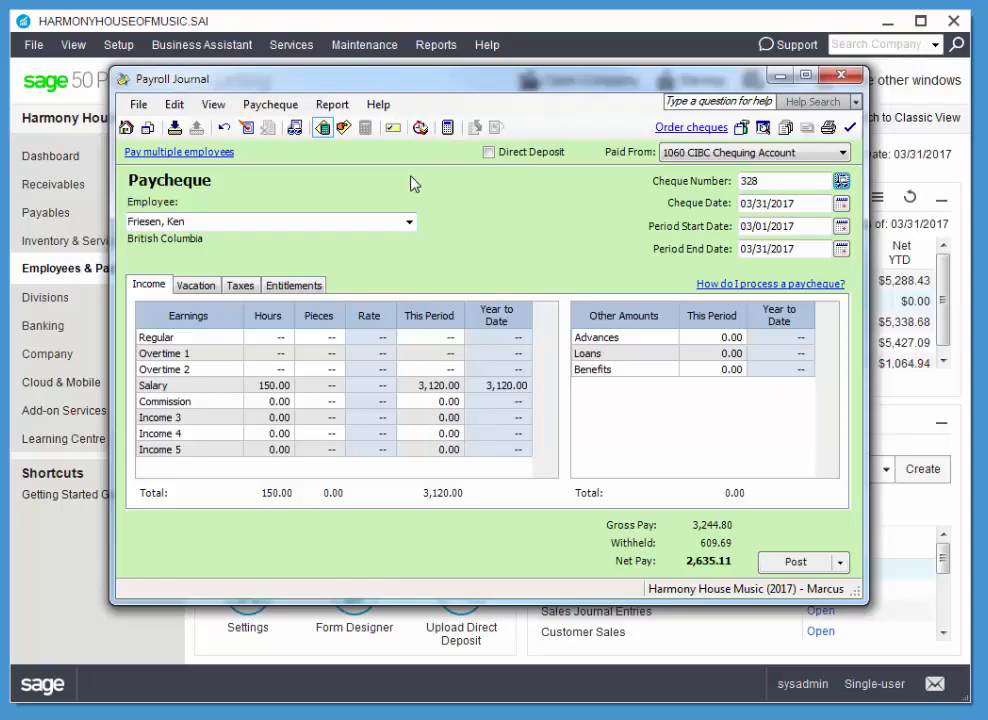
# Store the paycheque as a monthly recurring transaction under the suggested name and post it.
pyautogui.click(174, 128)
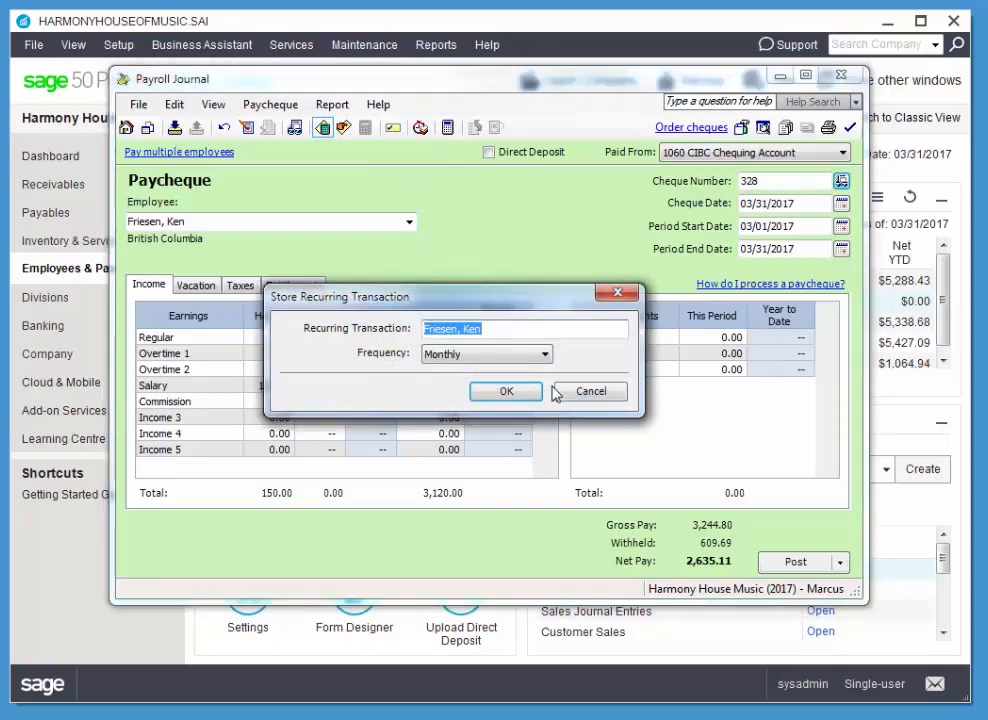
pyautogui.click(503, 393)
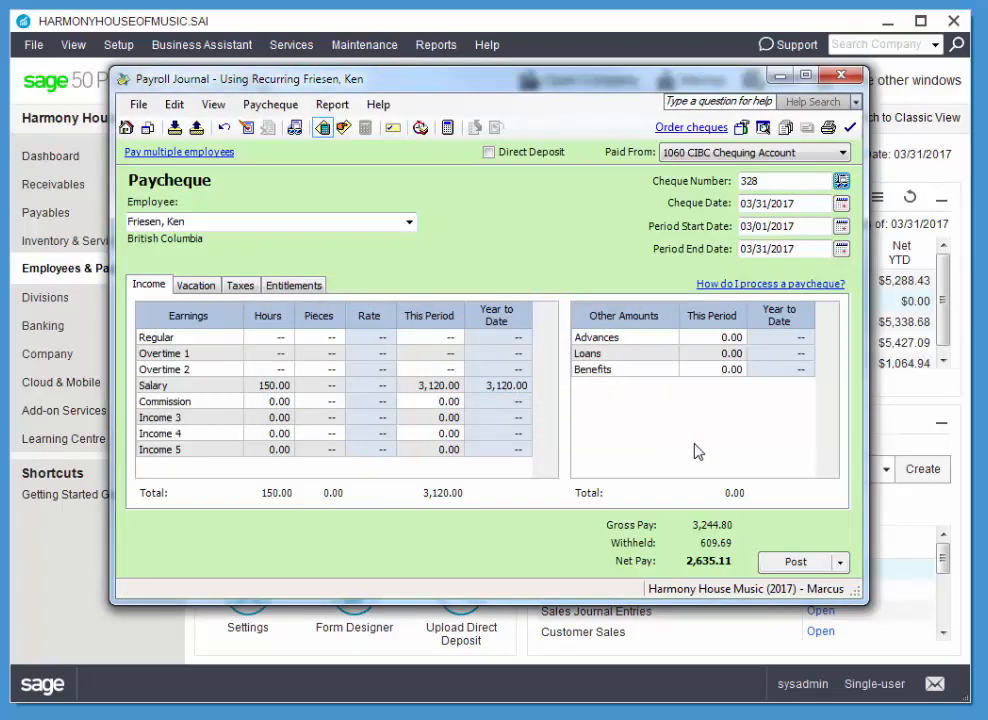
pyautogui.click(812, 566)
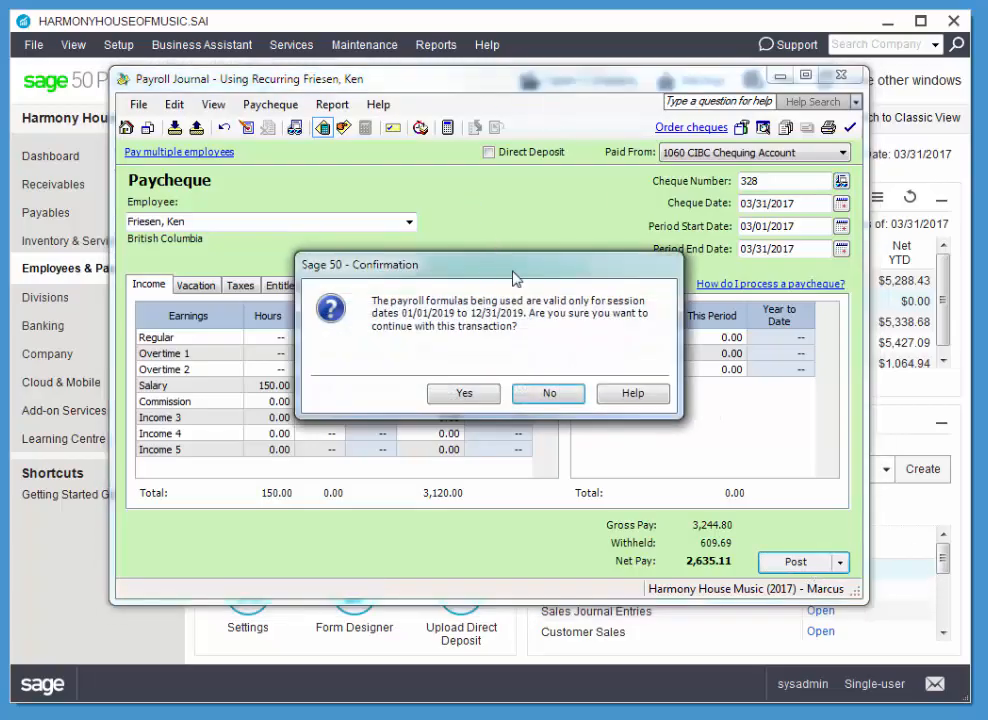
pyautogui.click(464, 392)
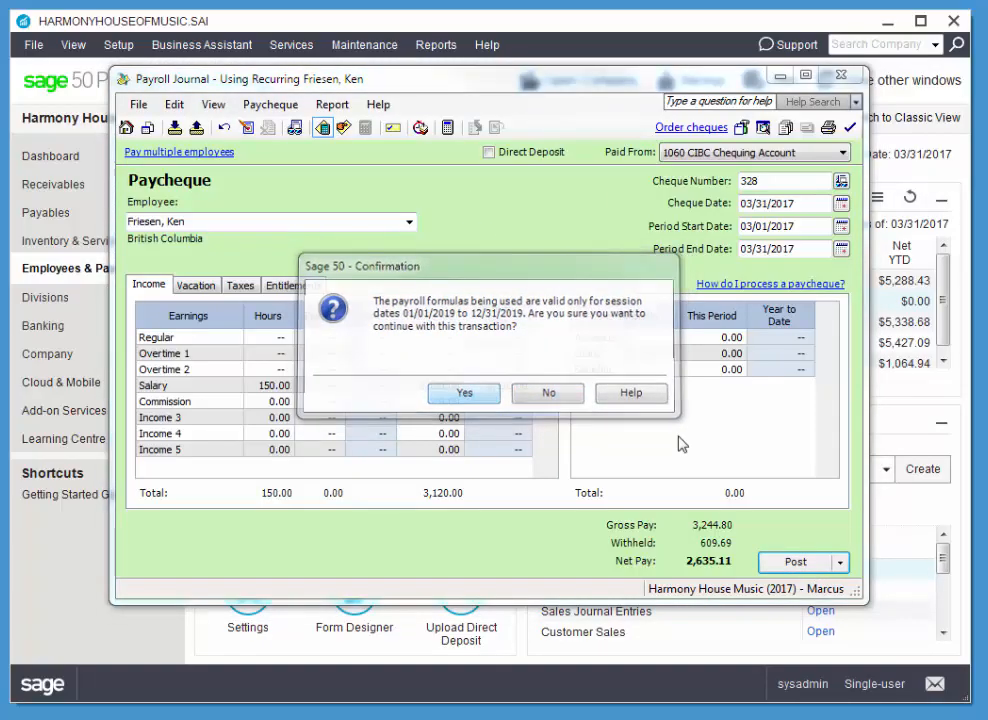
pyautogui.click(634, 394)
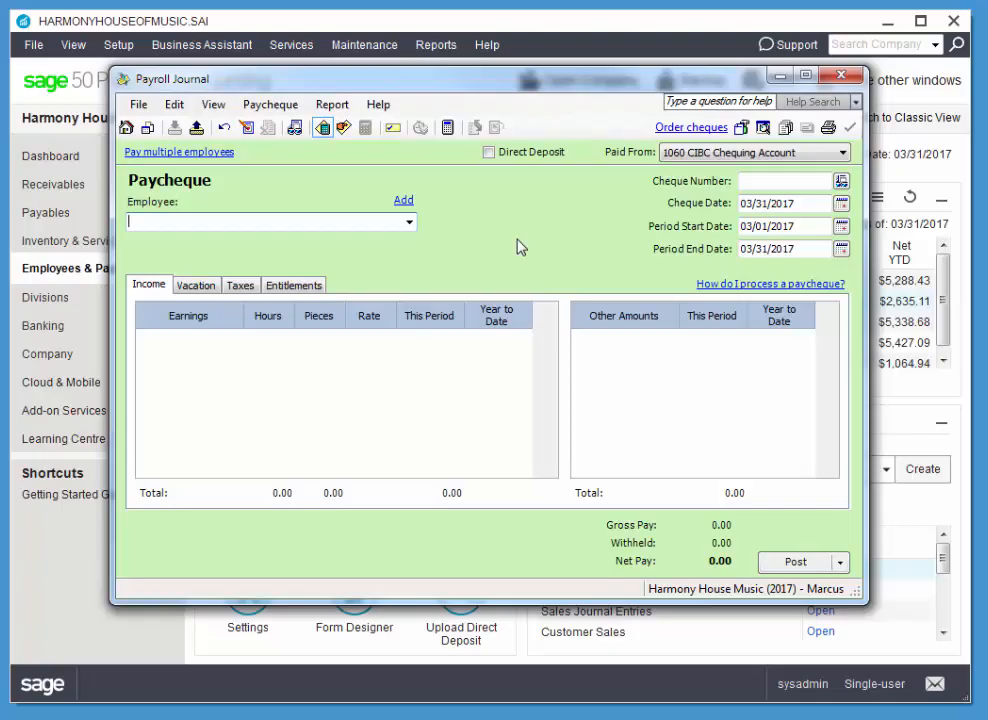
# Start a paycheque for the third employee in the list with cheque number 330 and cheque date 03/13/2017.
pyautogui.click(404, 222)
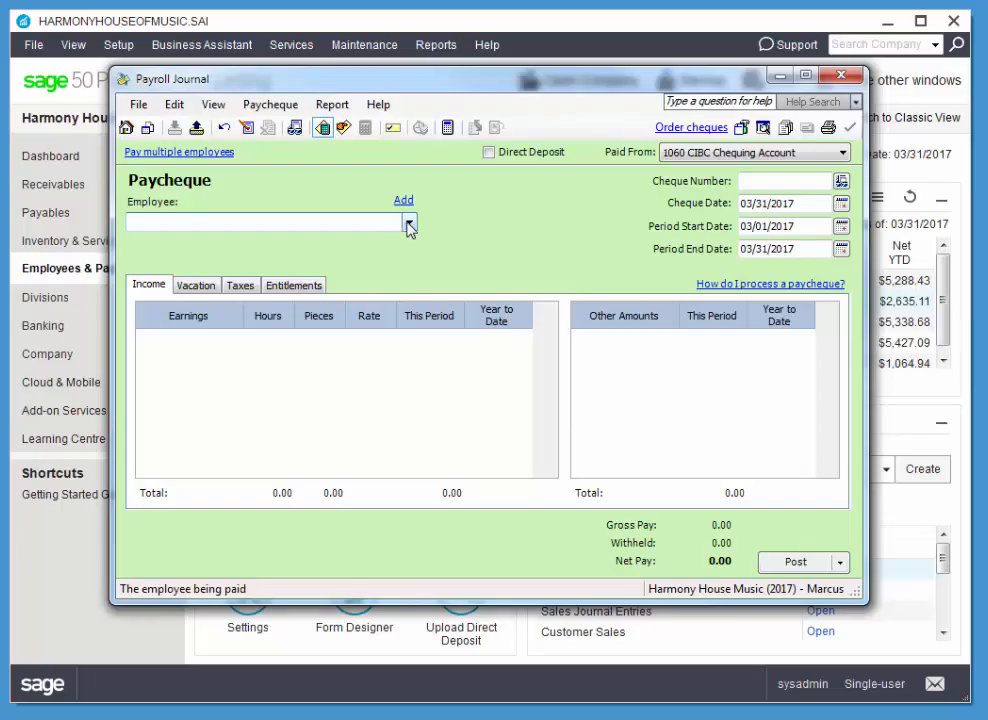
pyautogui.click(409, 224)
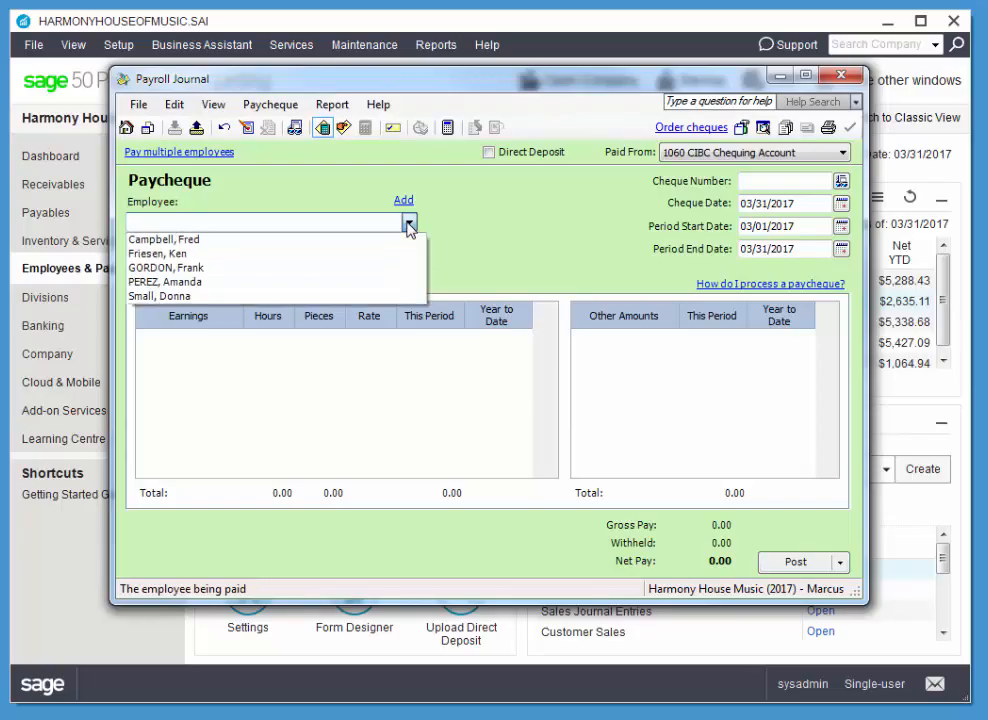
pyautogui.click(374, 269)
pyautogui.click(794, 183)
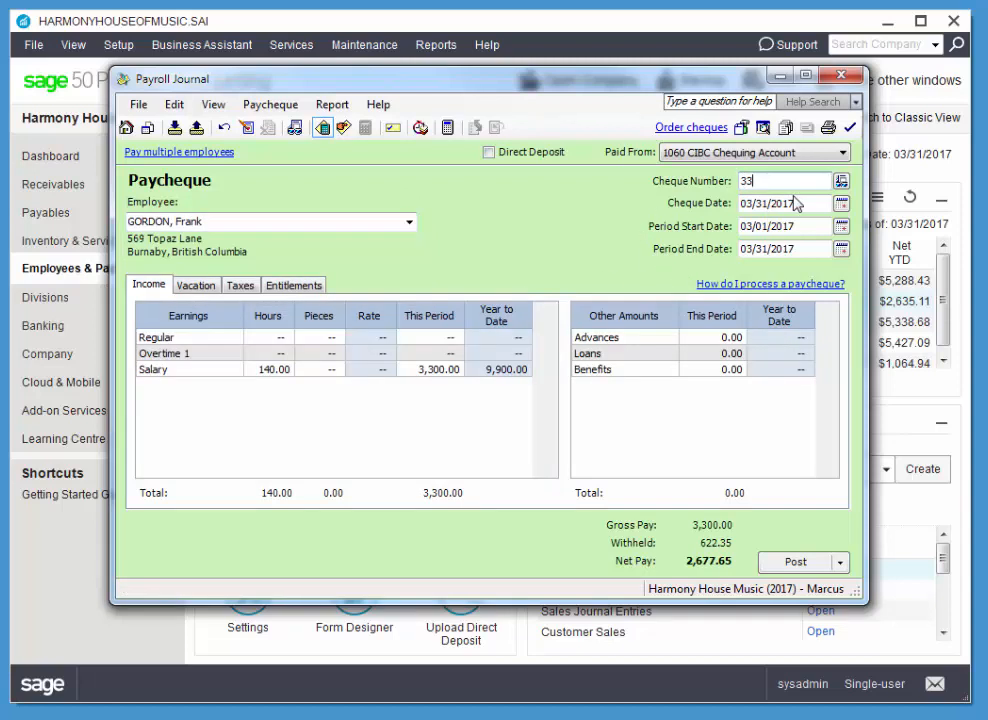
pyautogui.press('Tab')
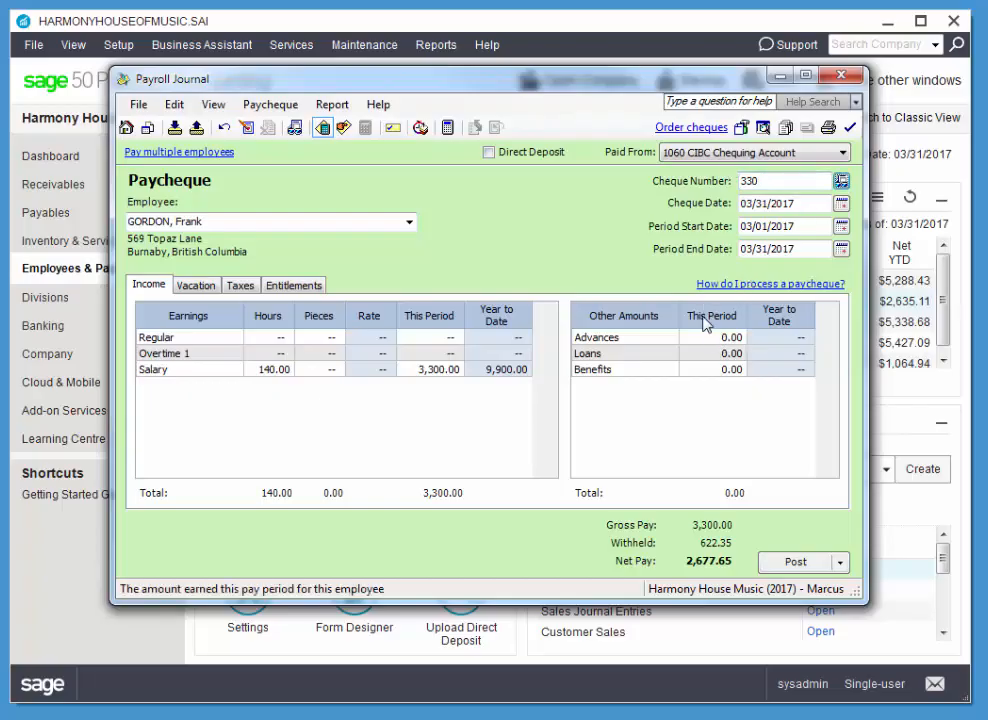
pyautogui.click(841, 203)
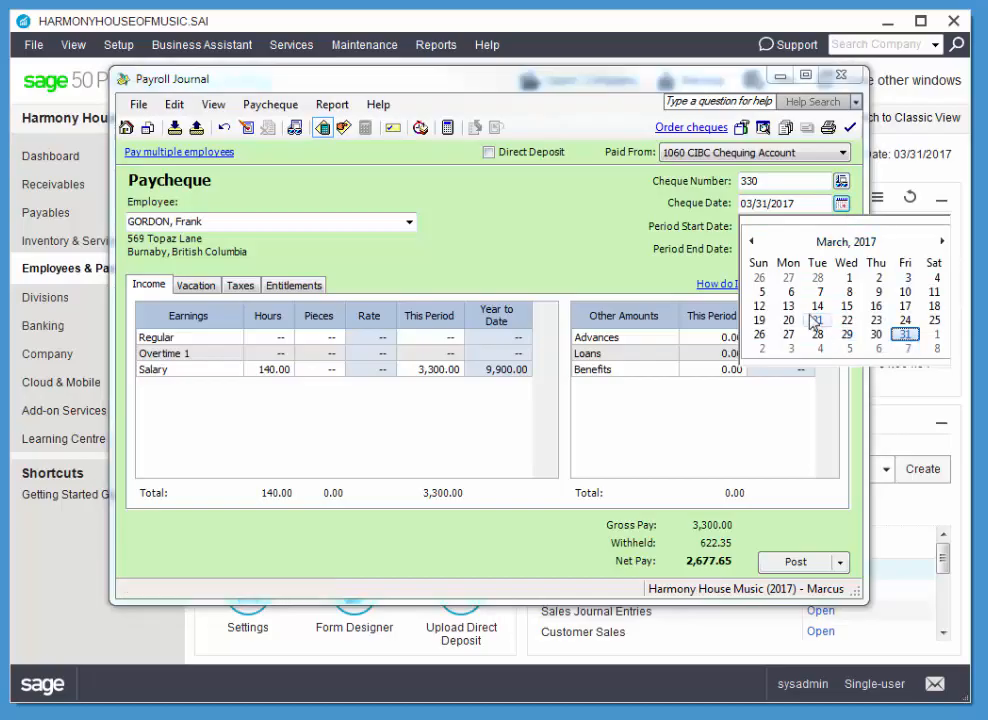
pyautogui.click(791, 308)
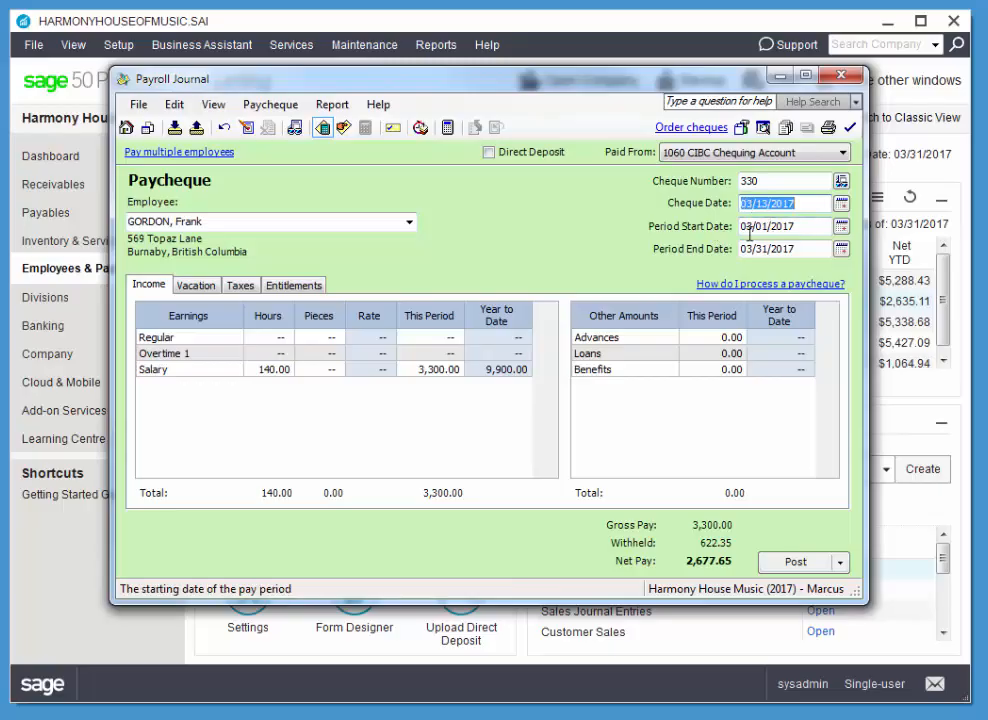
# Set the pay period start date to 02/25/2017.
pyautogui.click(841, 226)
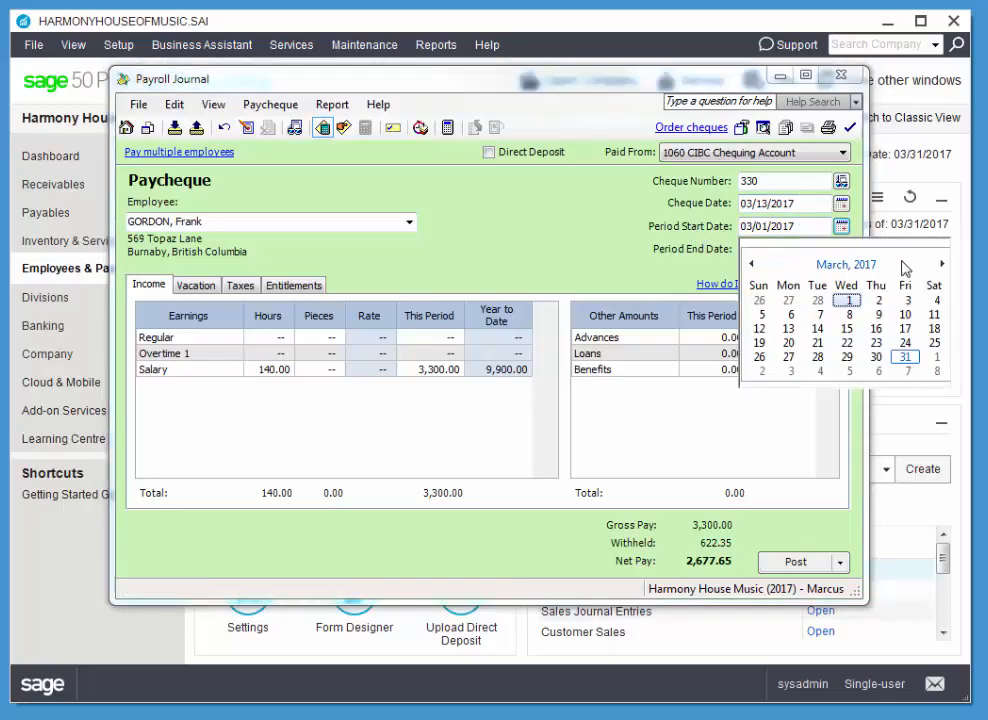
pyautogui.click(941, 264)
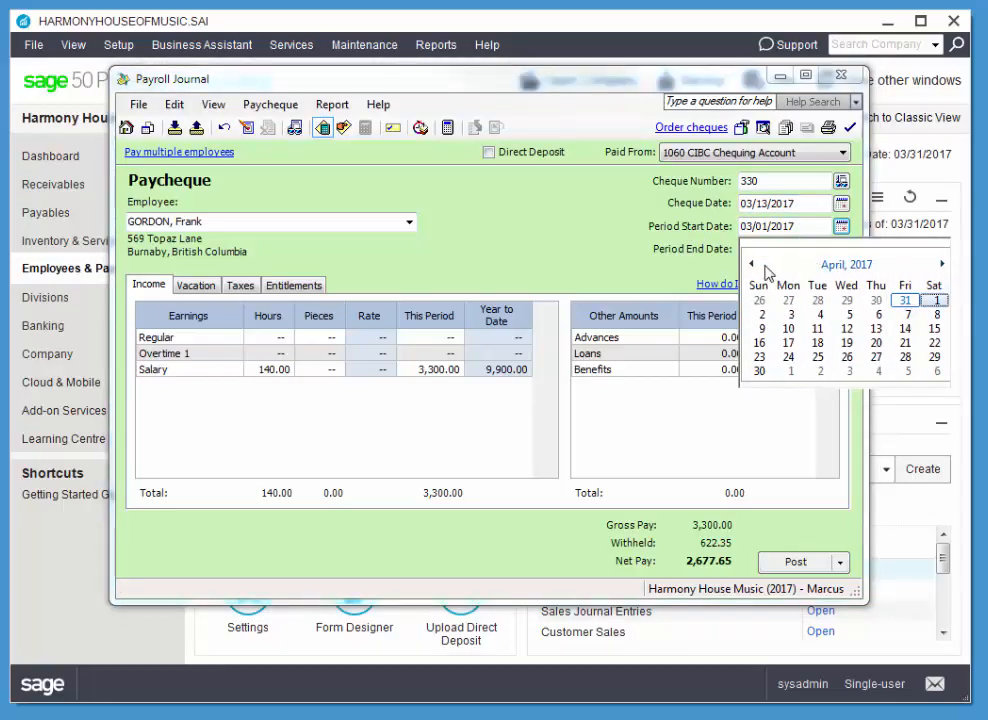
pyautogui.click(753, 265)
pyautogui.click(753, 265)
pyautogui.click(936, 342)
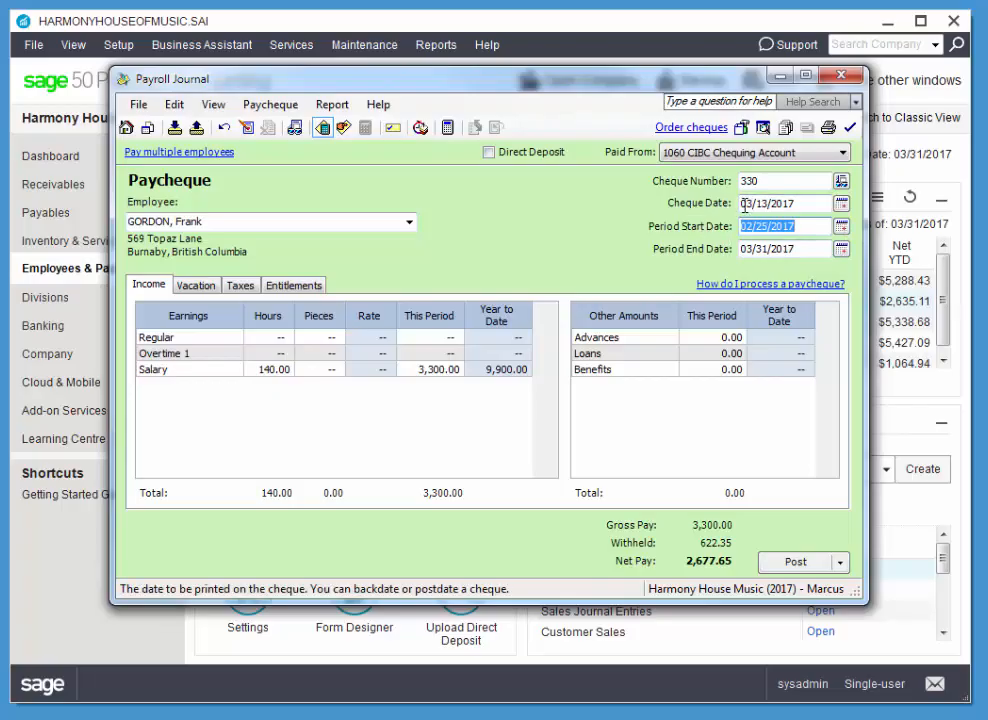
# Set the pay period to start on 03/11/2017 and end on 03/25/2017.
pyautogui.click(843, 228)
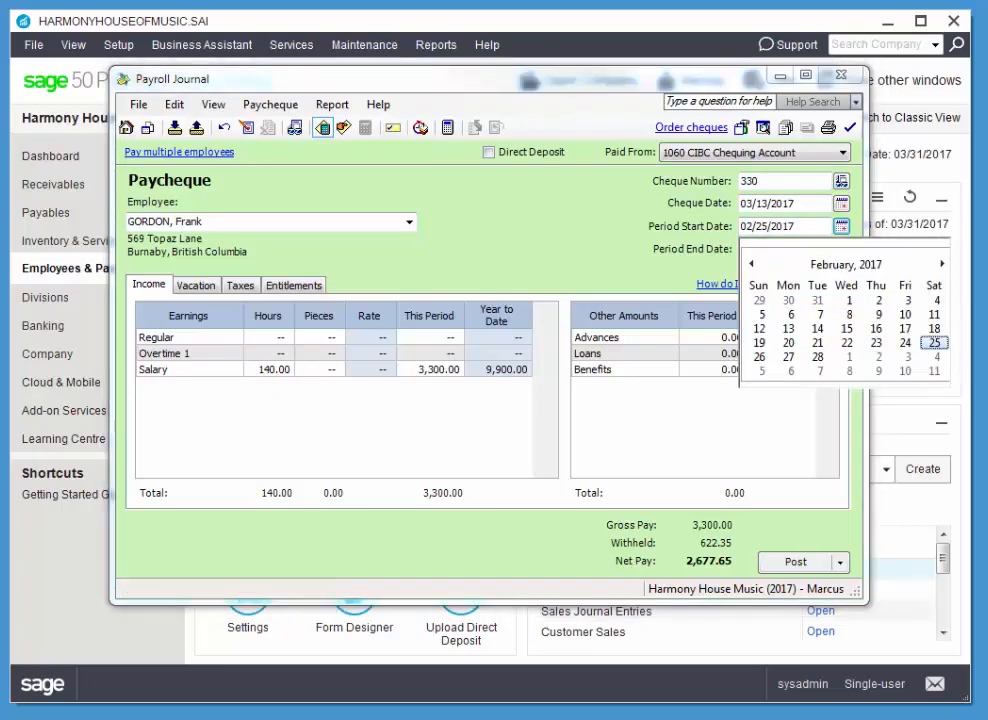
pyautogui.click(941, 265)
pyautogui.click(933, 315)
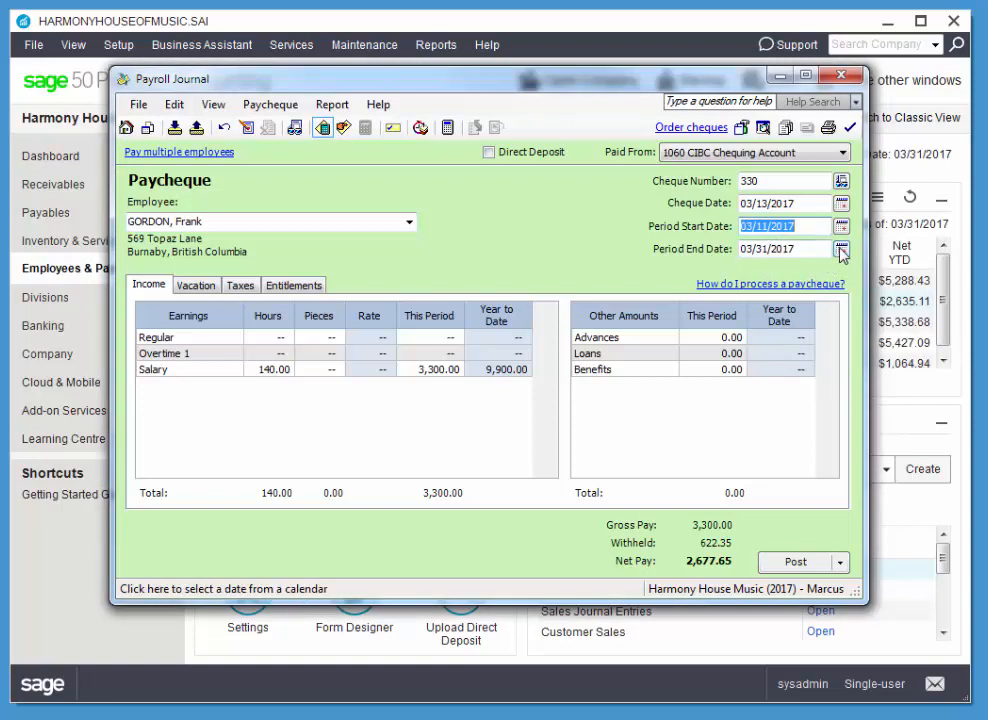
pyautogui.click(841, 250)
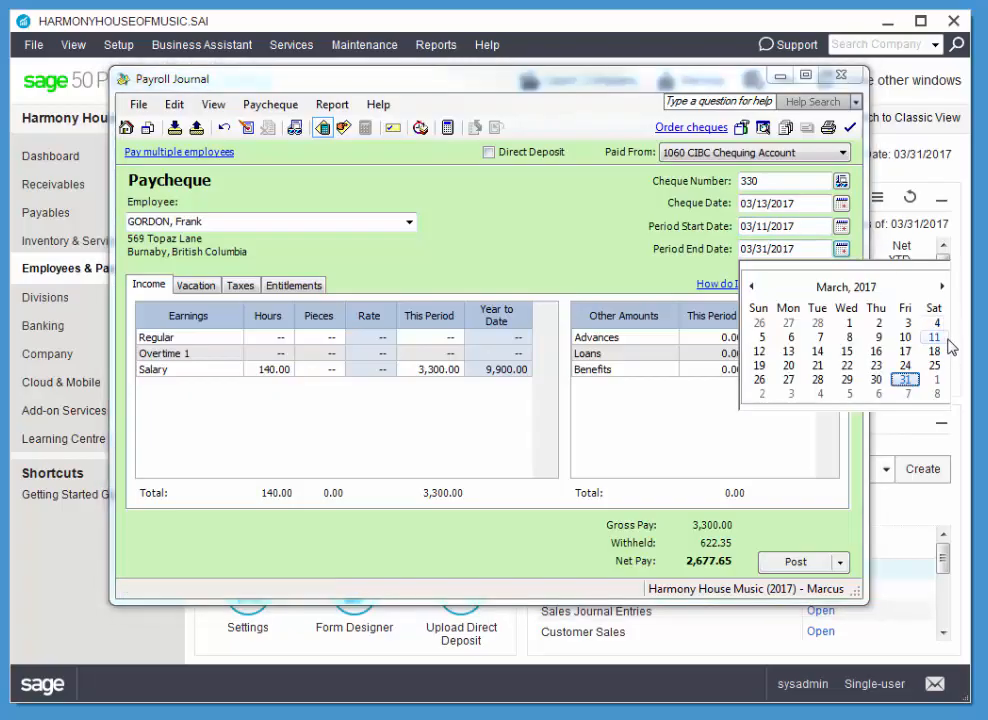
pyautogui.click(935, 366)
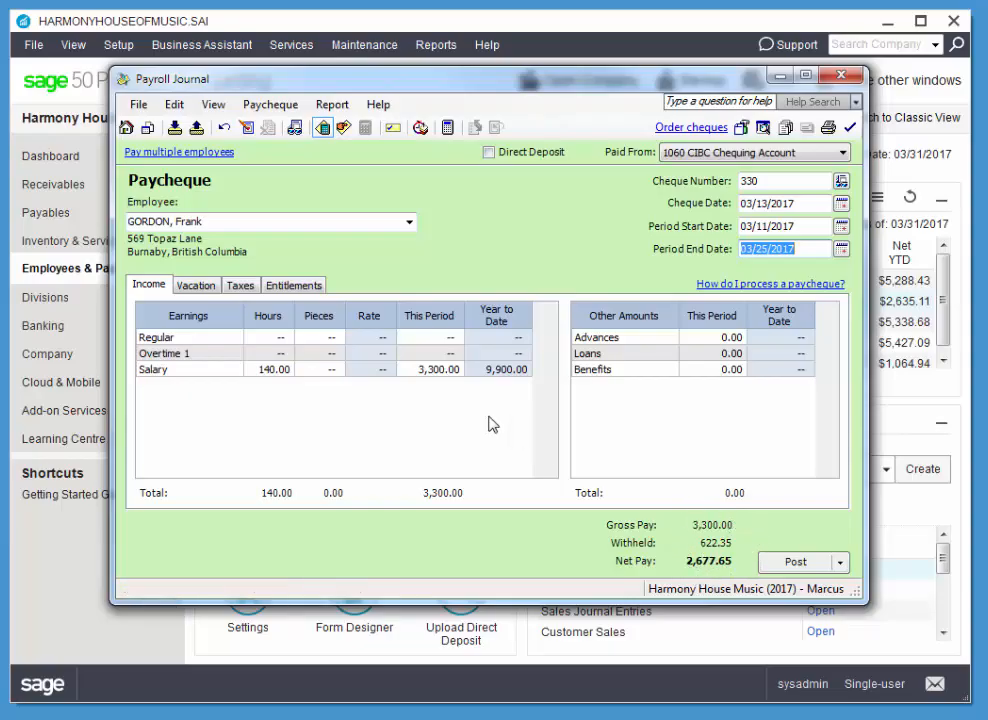
# Clear the salary hours and the salary amount for this period.
pyautogui.click(276, 370)
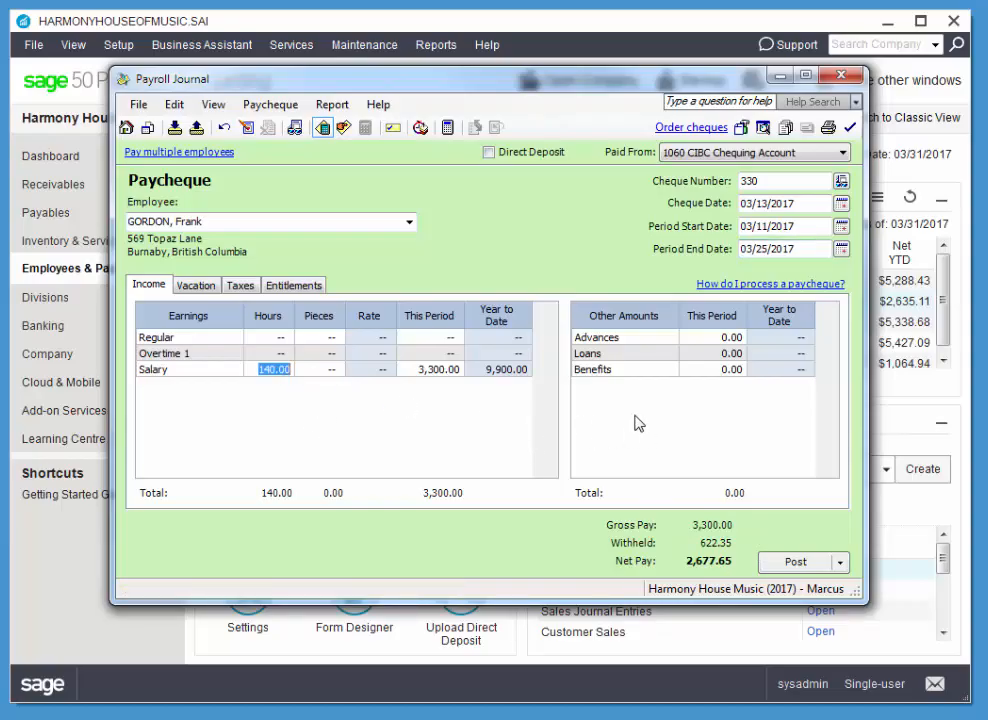
pyautogui.press('BackSpace')
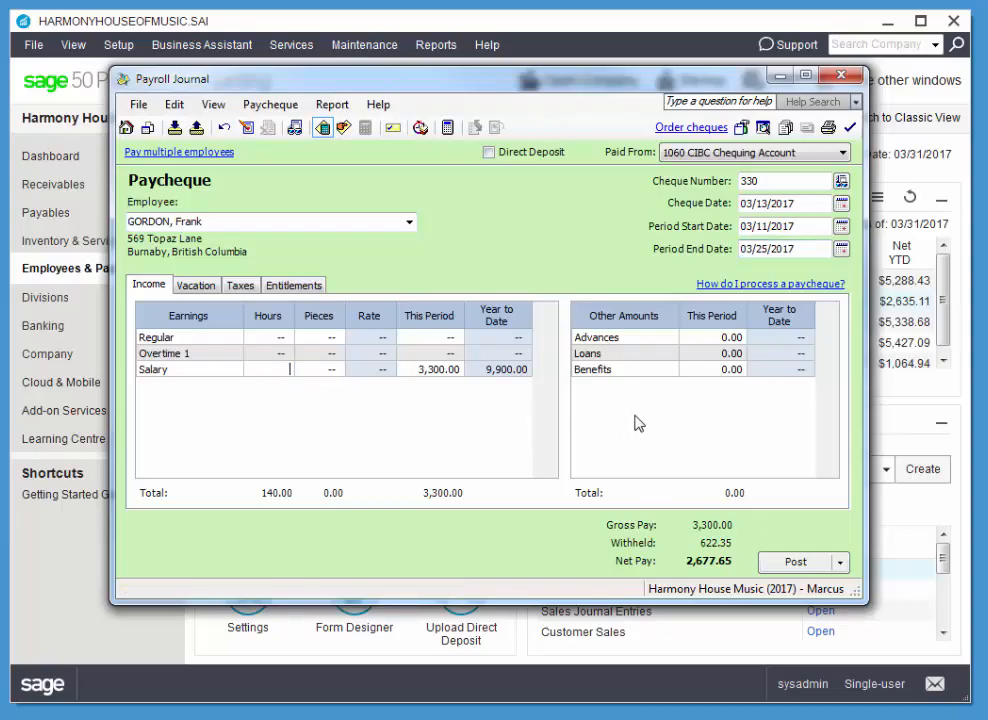
pyautogui.click(456, 372)
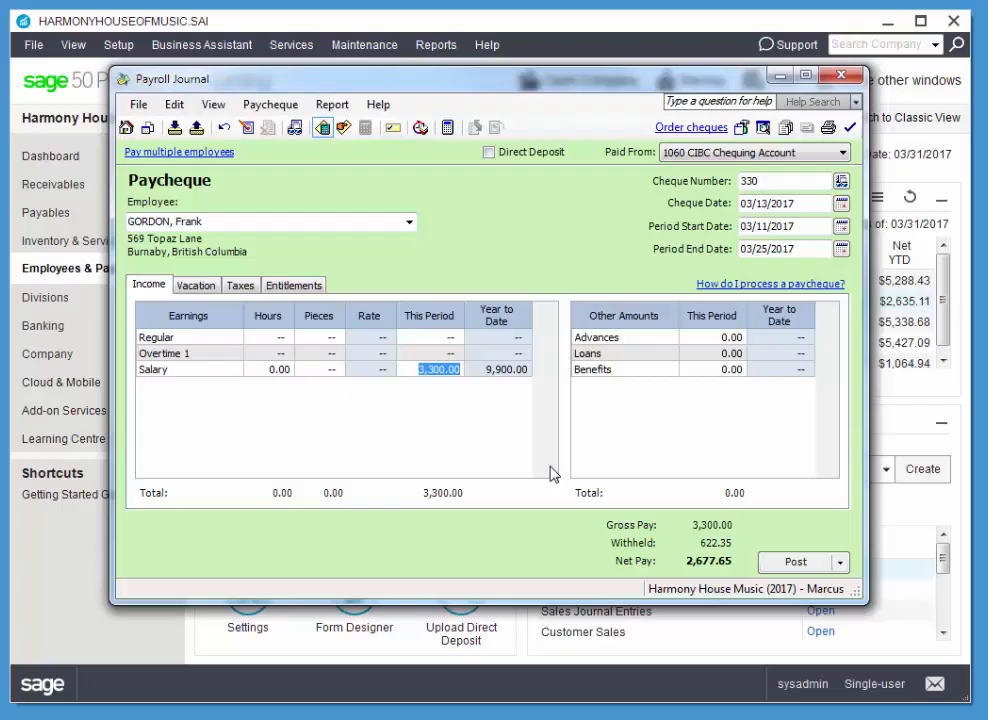
pyautogui.press('BackSpace')
pyautogui.press('Tab')
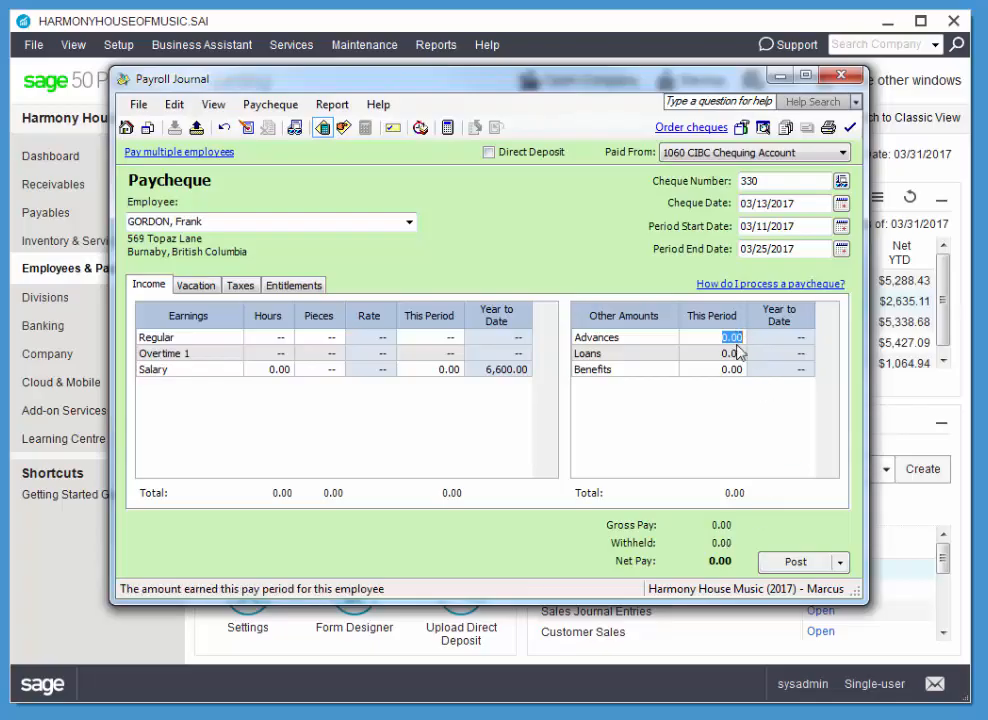
# Enter an advance of 1,300.00 for this period.
pyautogui.write('1,300')
pyautogui.press('Tab')
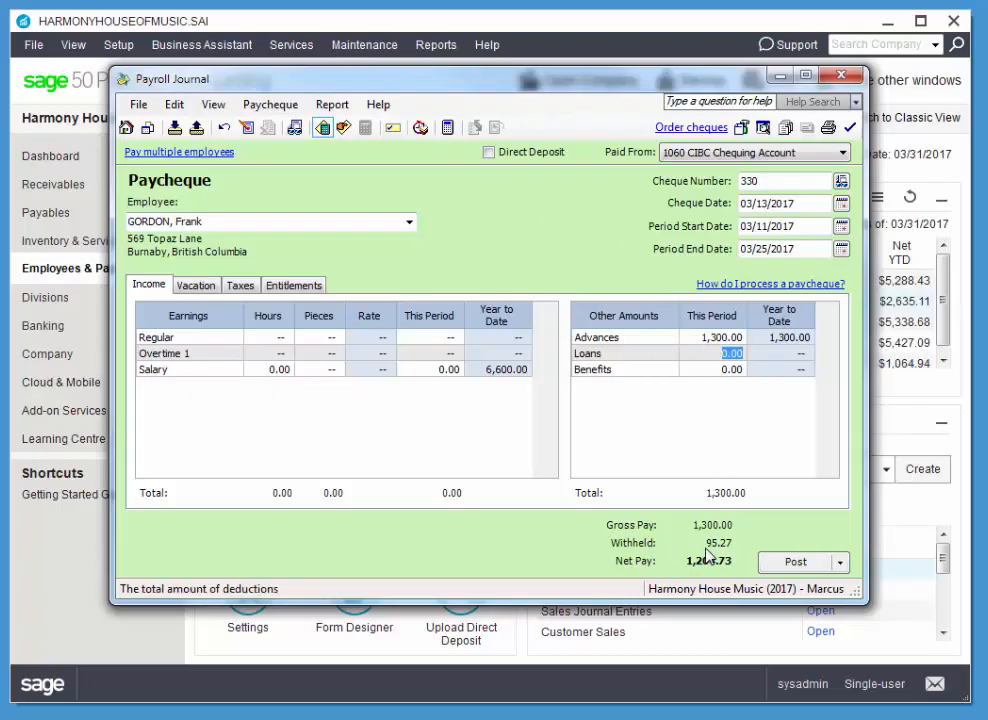
# Review the paycheque's vacation pay, tax deductions and payroll journal entry.
pyautogui.click(203, 288)
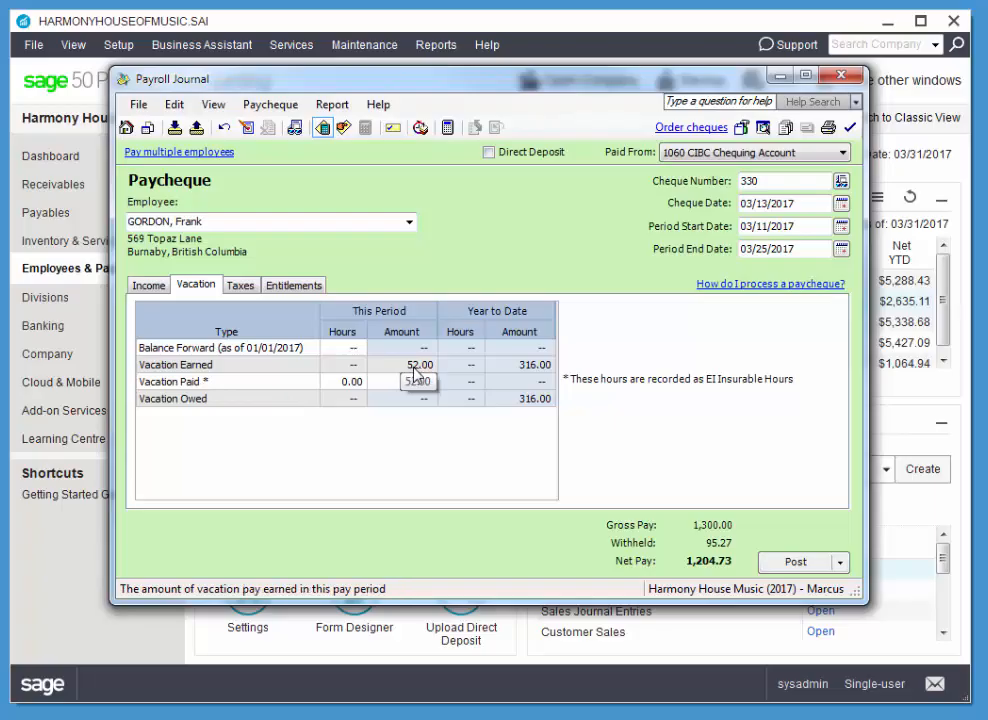
pyautogui.click(240, 286)
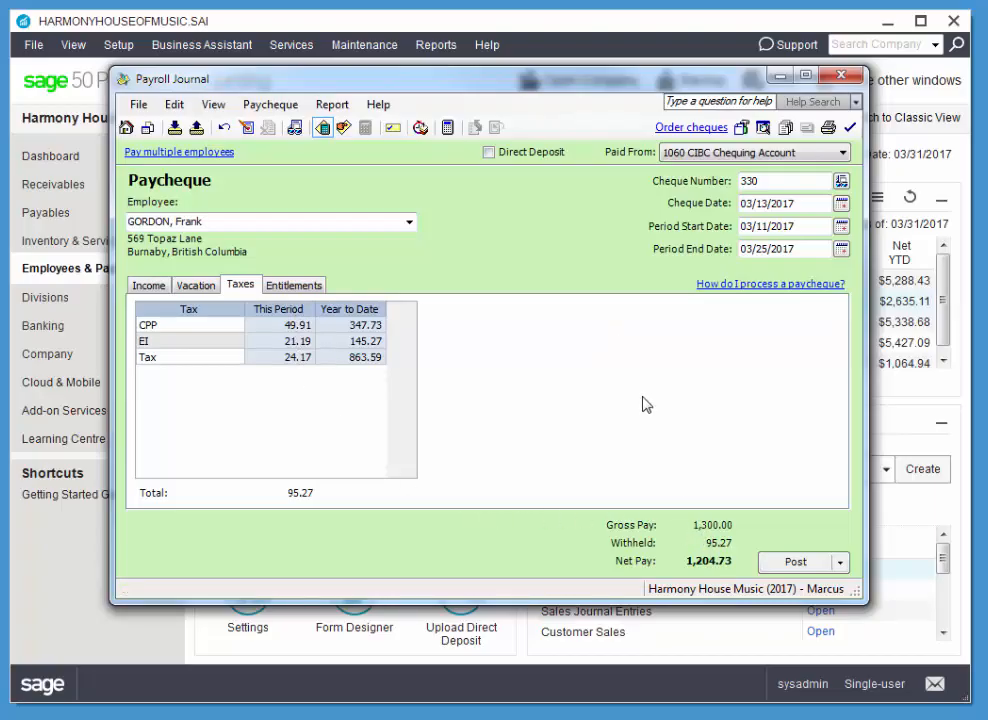
pyautogui.click(332, 104)
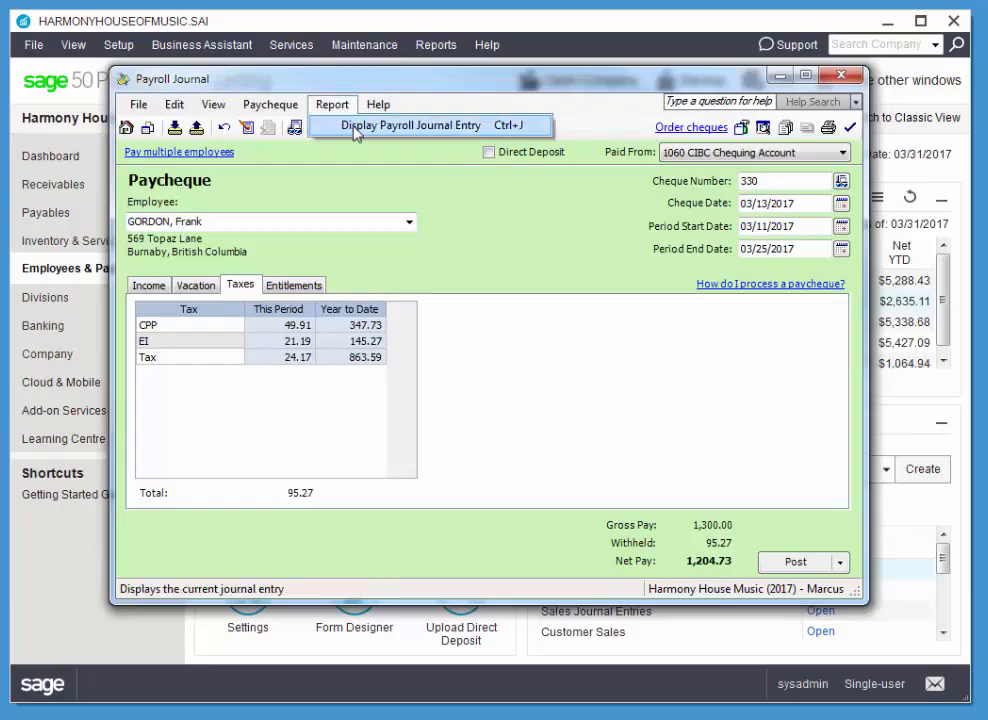
pyautogui.click(355, 128)
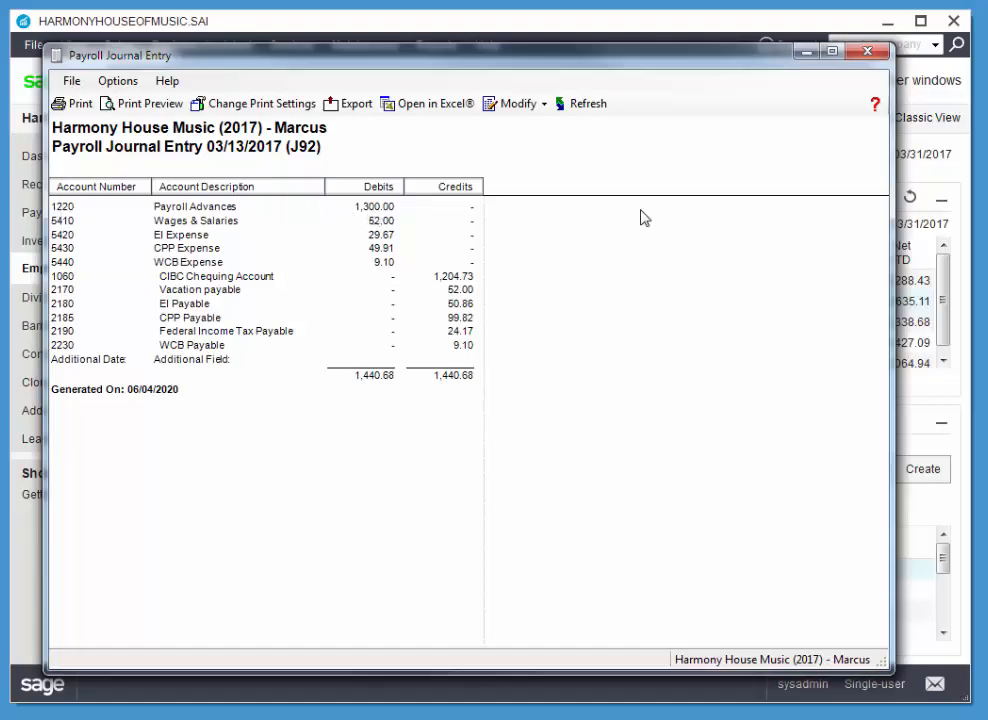
pyautogui.click(867, 50)
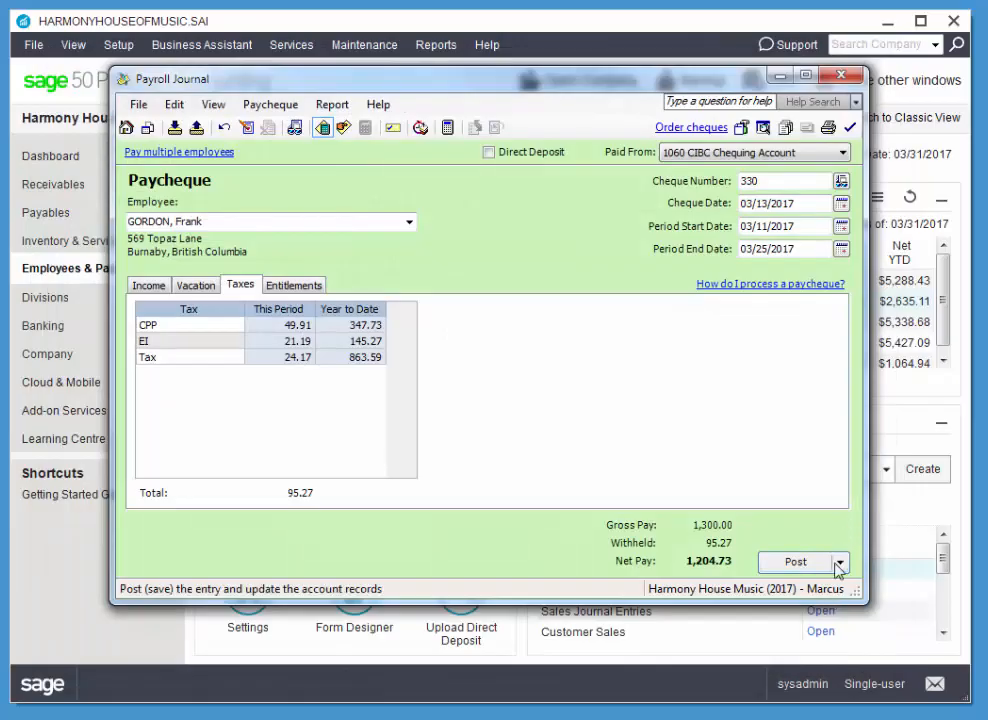
# Post the advance paycheque, agreeing to continue with the transaction.
pyautogui.click(796, 563)
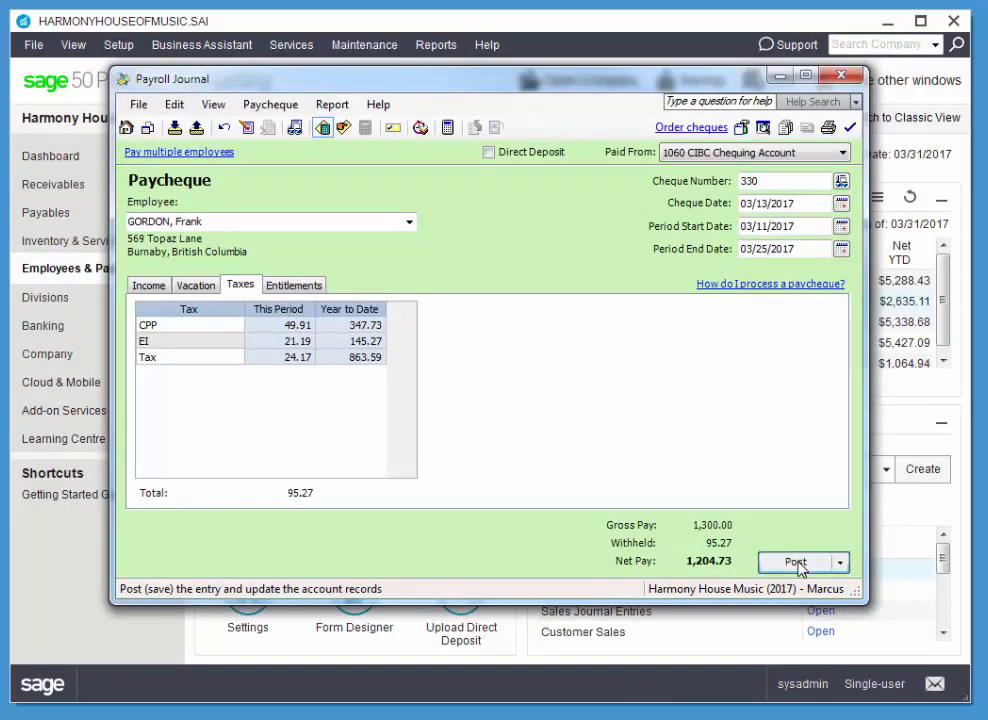
pyautogui.click(466, 395)
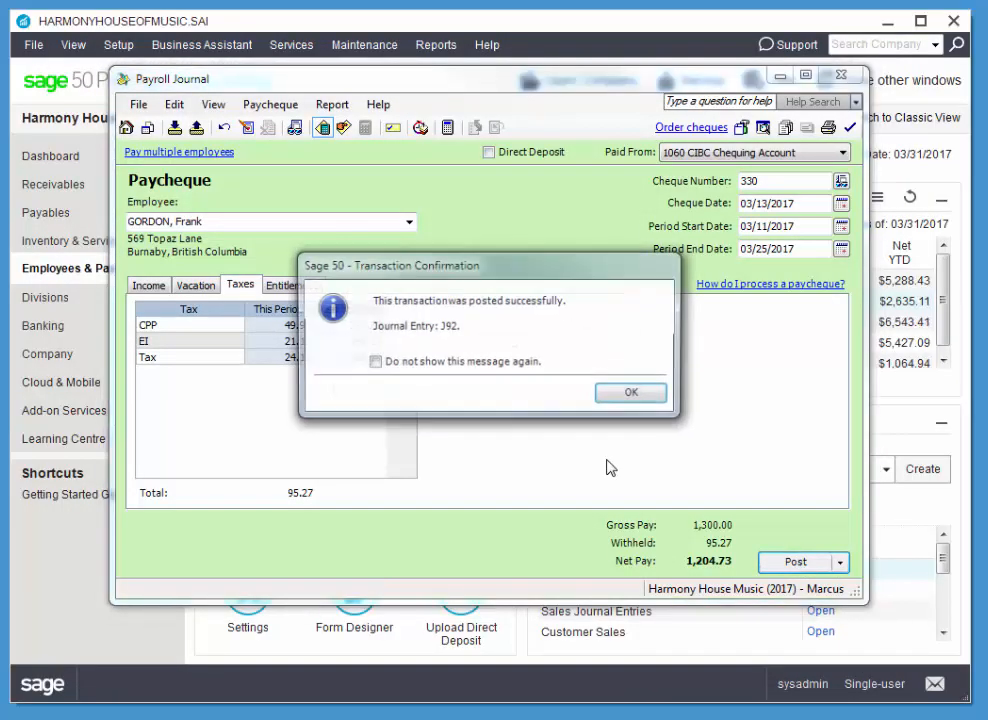
pyautogui.click(634, 391)
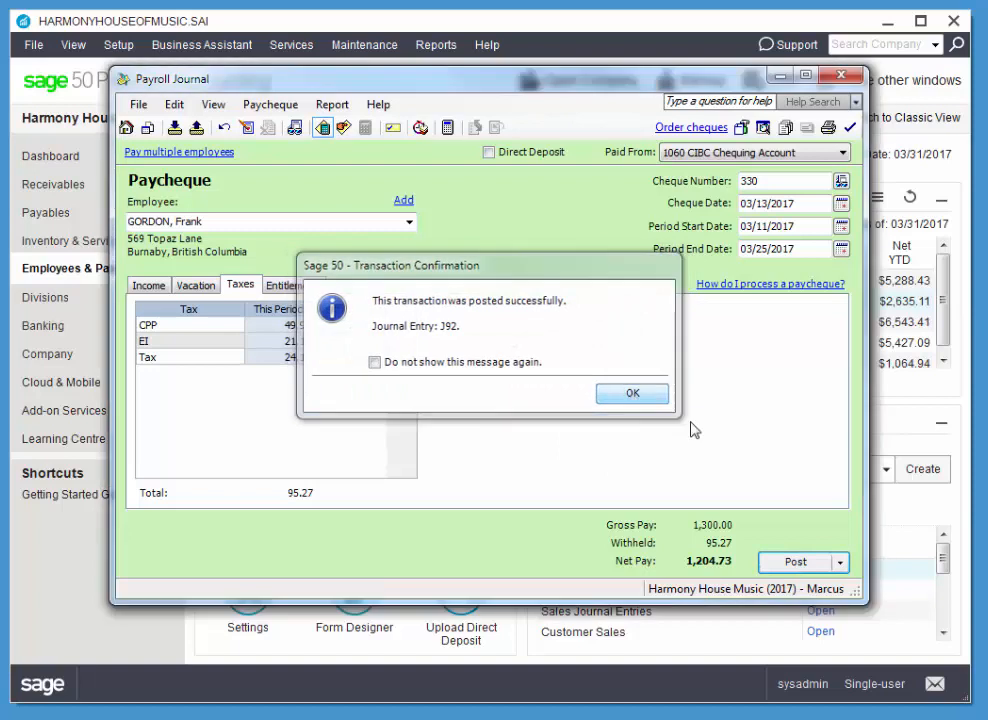
# Start a paycheque for the first employee in the list with cheque number 332 and cheque date 03/28/2017.
pyautogui.click(410, 223)
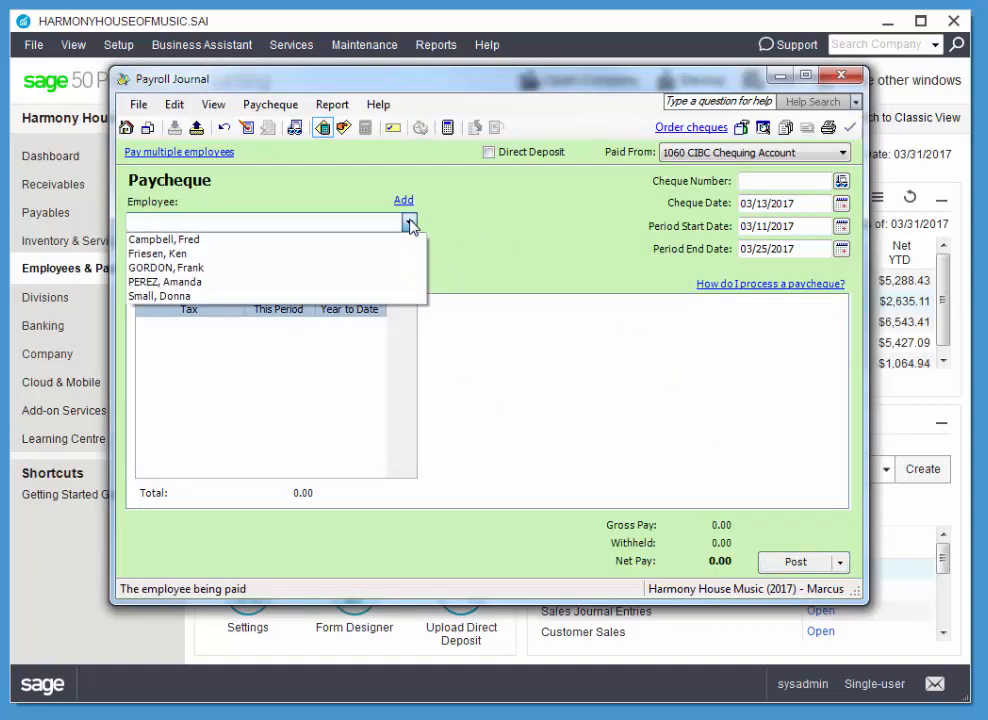
pyautogui.click(316, 240)
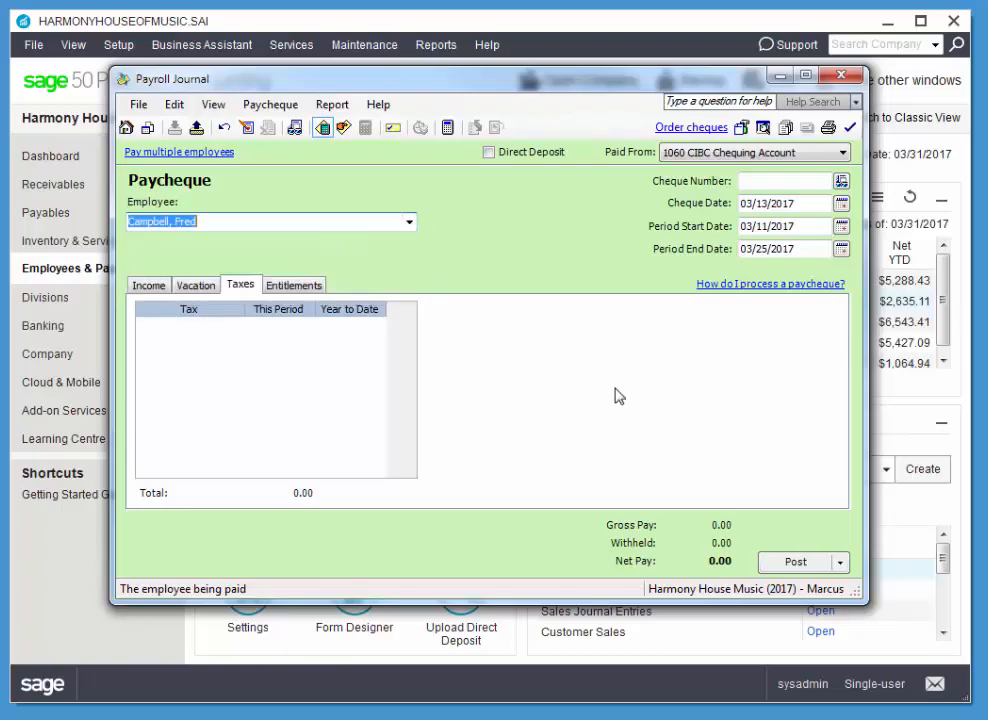
pyautogui.click(763, 183)
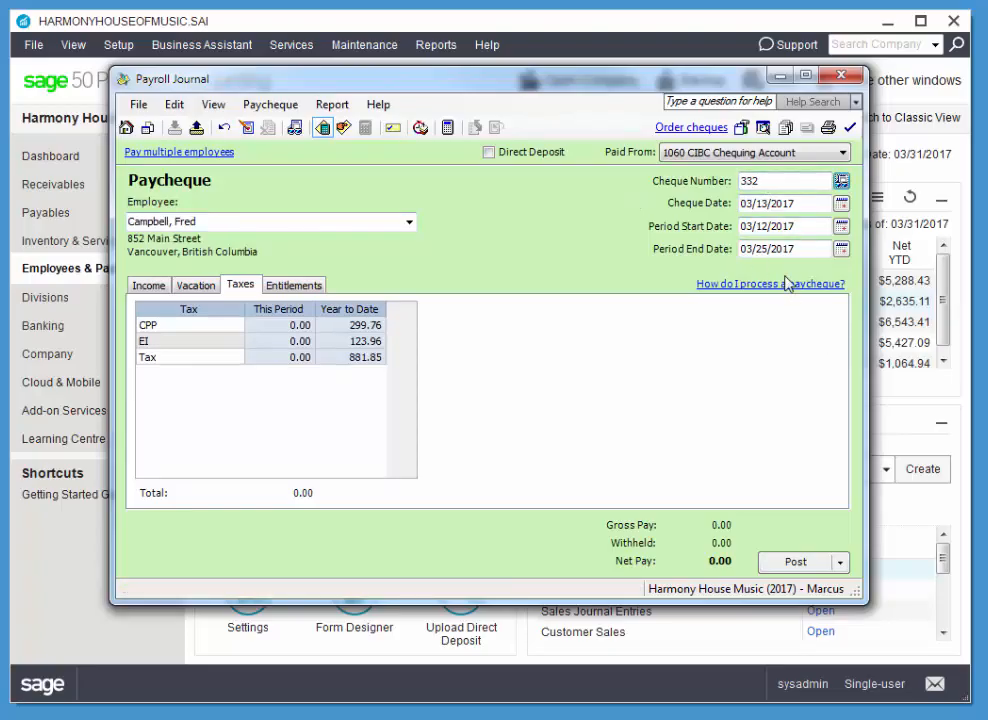
pyautogui.click(845, 207)
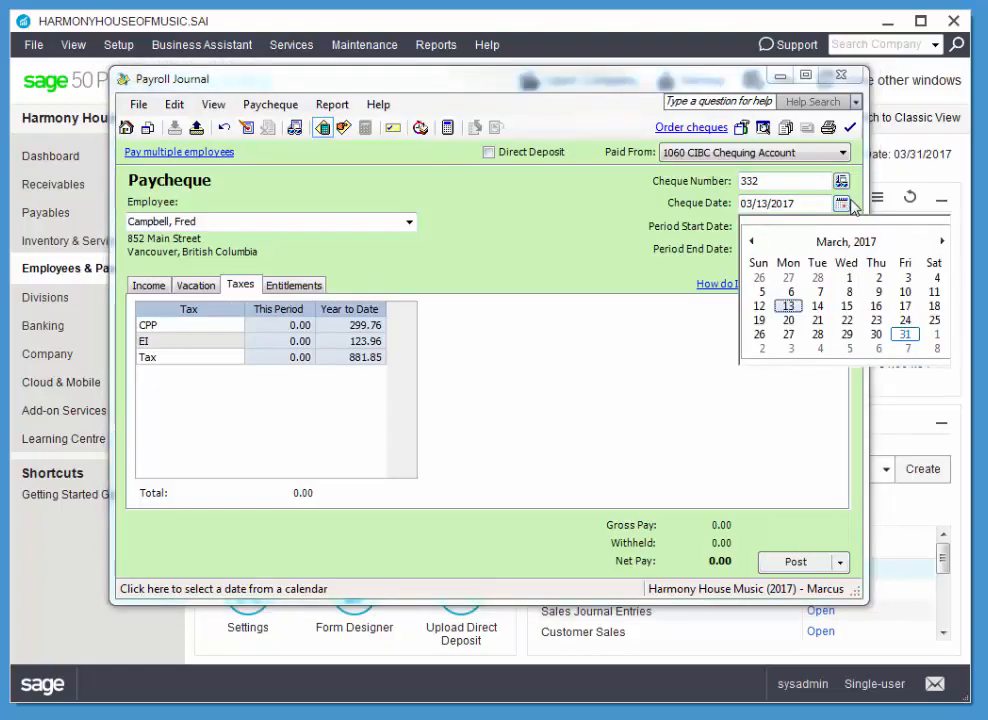
pyautogui.click(818, 334)
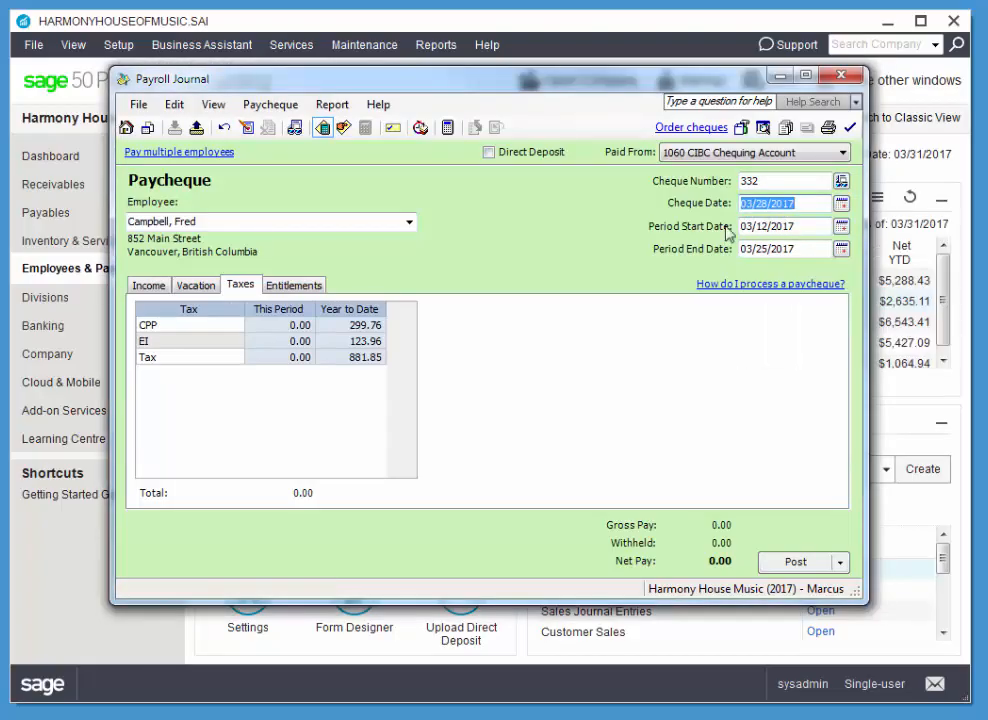
# Set the paycheque's period to run from 03/25/2017 to 03/31/2017.
pyautogui.click(842, 228)
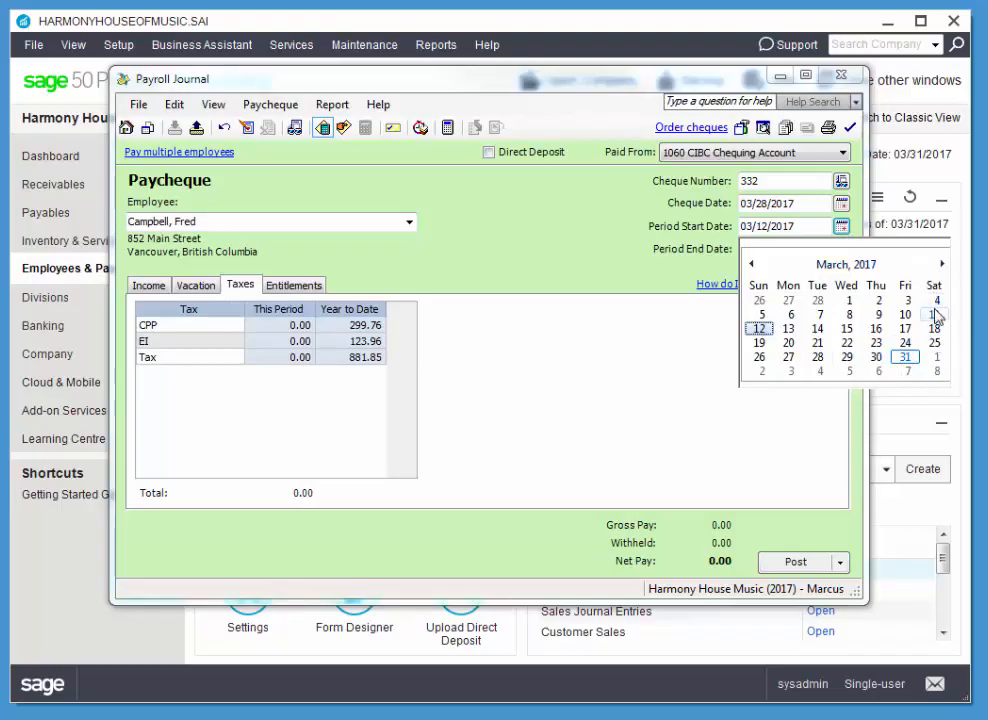
pyautogui.click(935, 344)
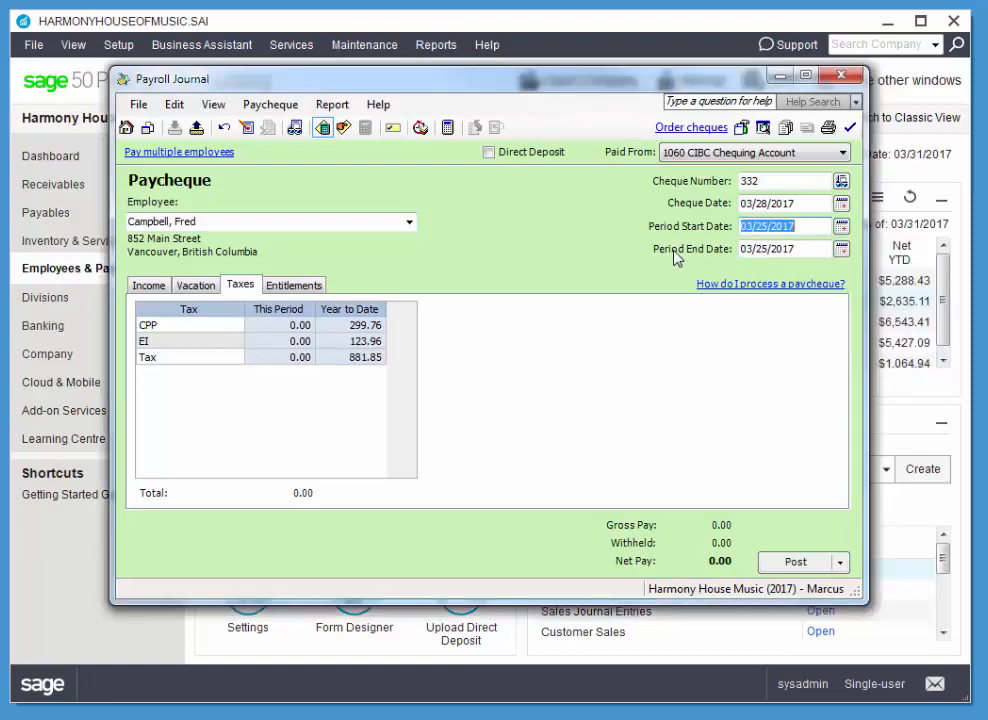
pyautogui.click(843, 254)
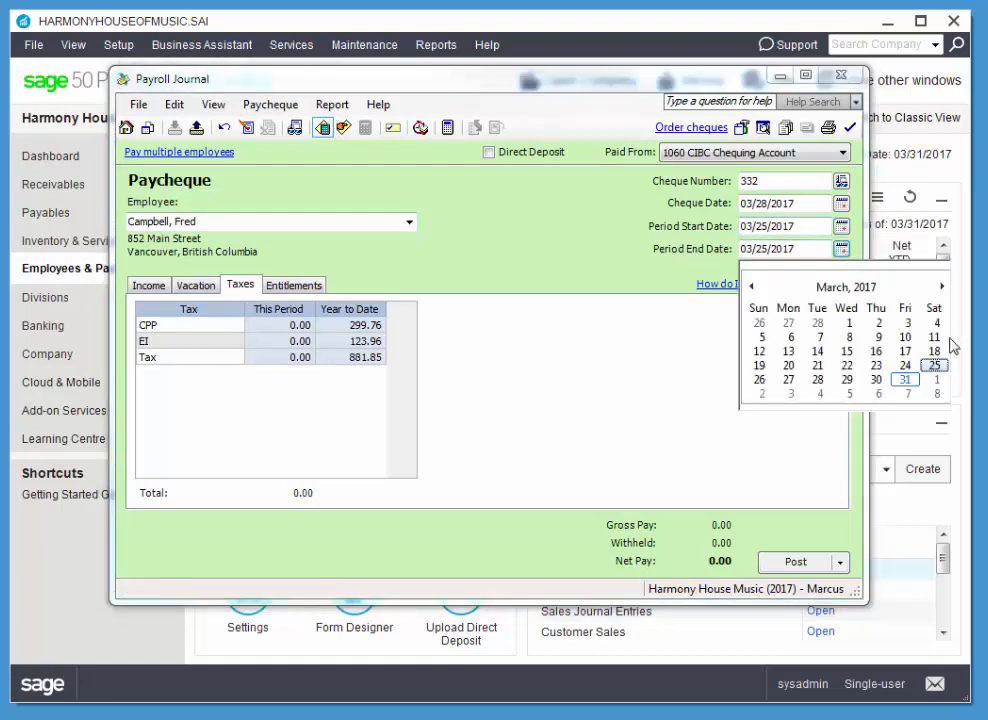
pyautogui.click(906, 380)
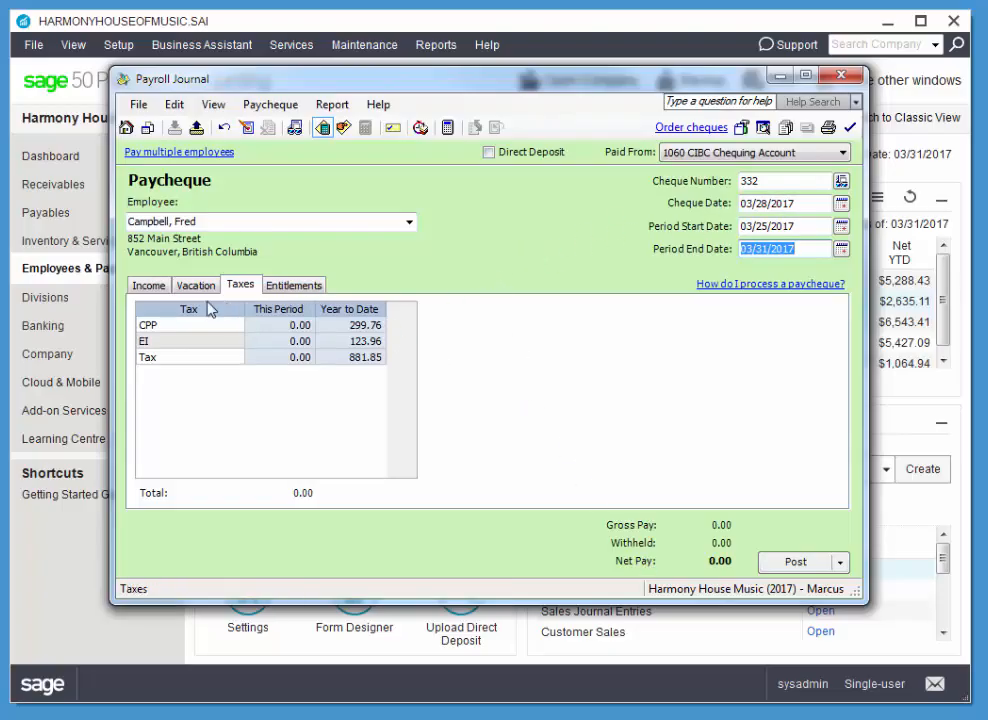
# Enter a loan of 250.00 for this period in the paycheque's income details.
pyautogui.click(142, 289)
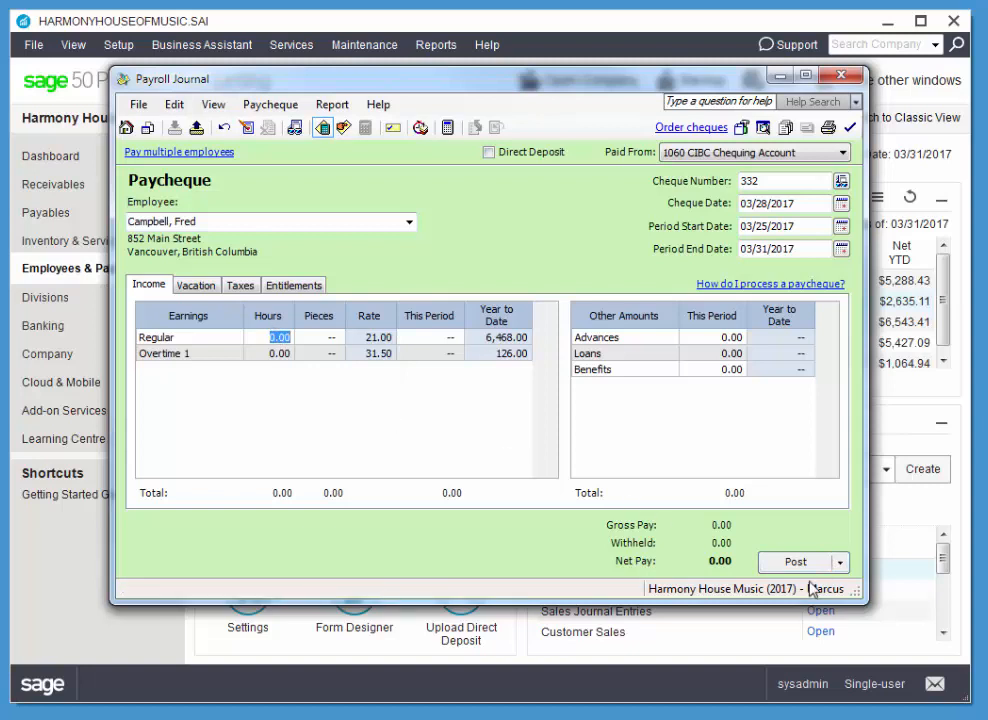
pyautogui.click(728, 355)
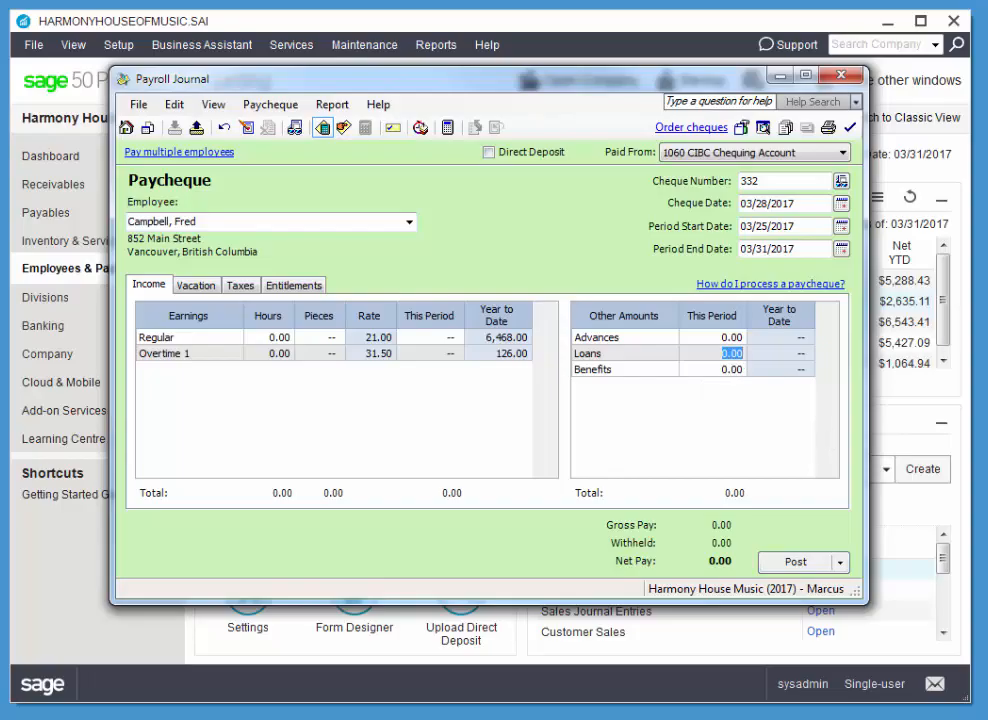
pyautogui.write('250')
pyautogui.press('Tab')
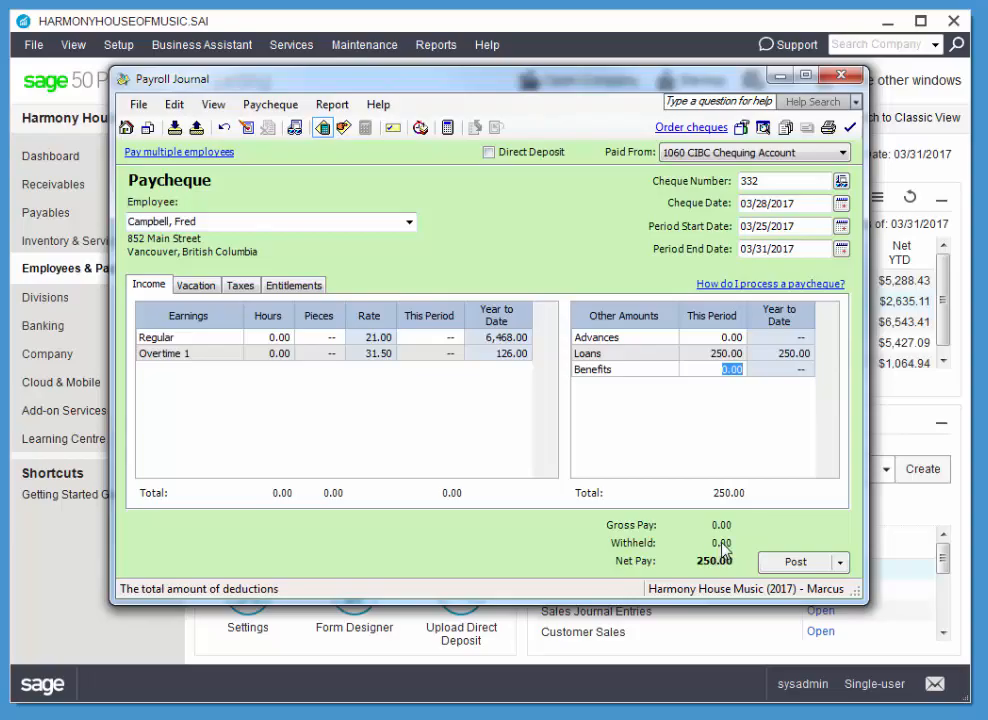
# Post the loan paycheque, agreeing to continue despite the payroll formula dates.
pyautogui.click(798, 564)
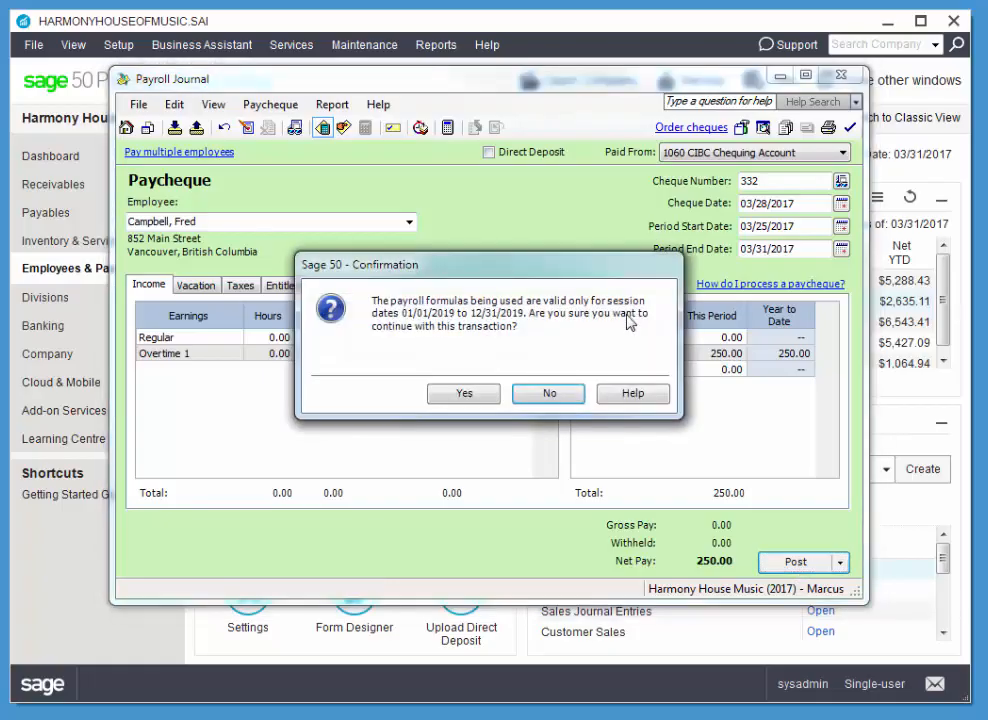
pyautogui.click(463, 393)
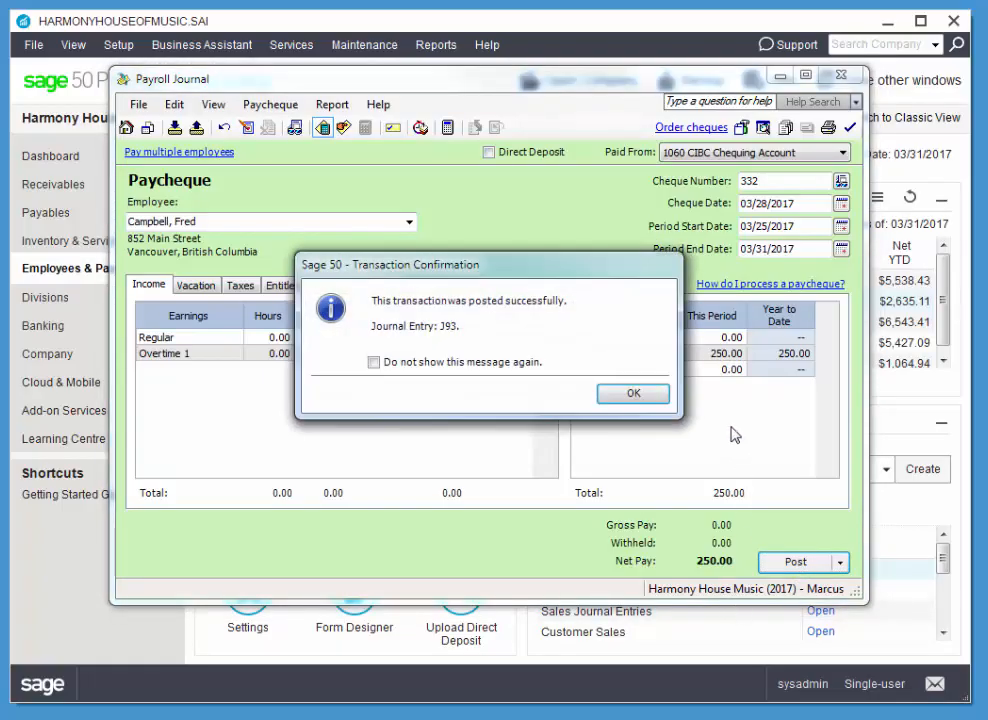
pyautogui.click(630, 394)
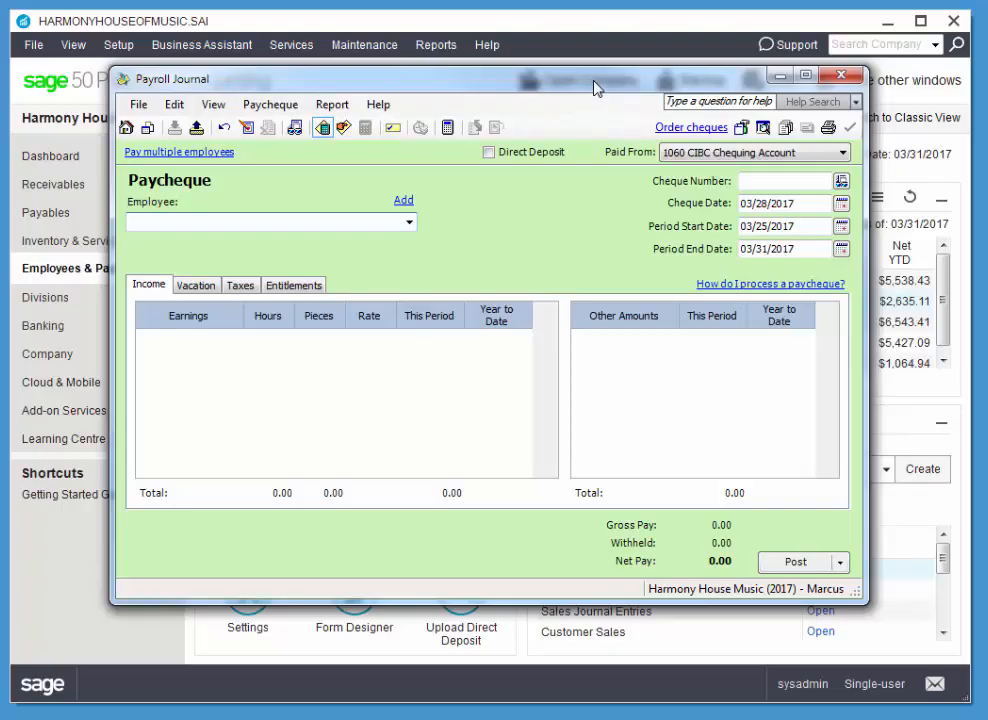
# Start a paycheque for the third employee in the list with cheque number 333 and cheque date 03/31/2017.
pyautogui.click(818, 178)
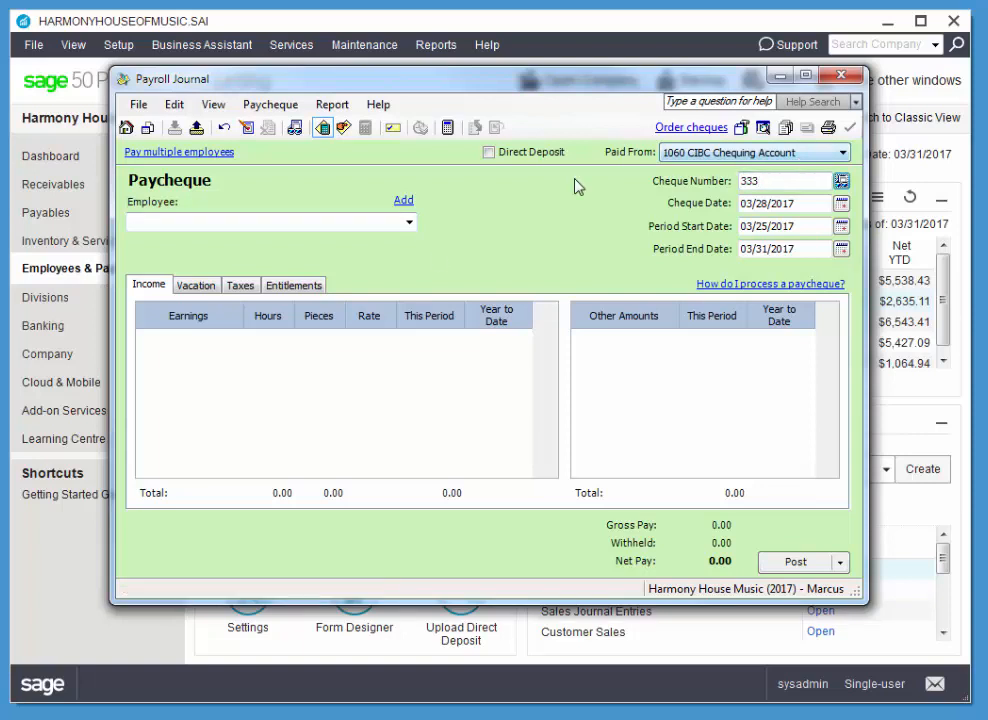
pyautogui.click(409, 223)
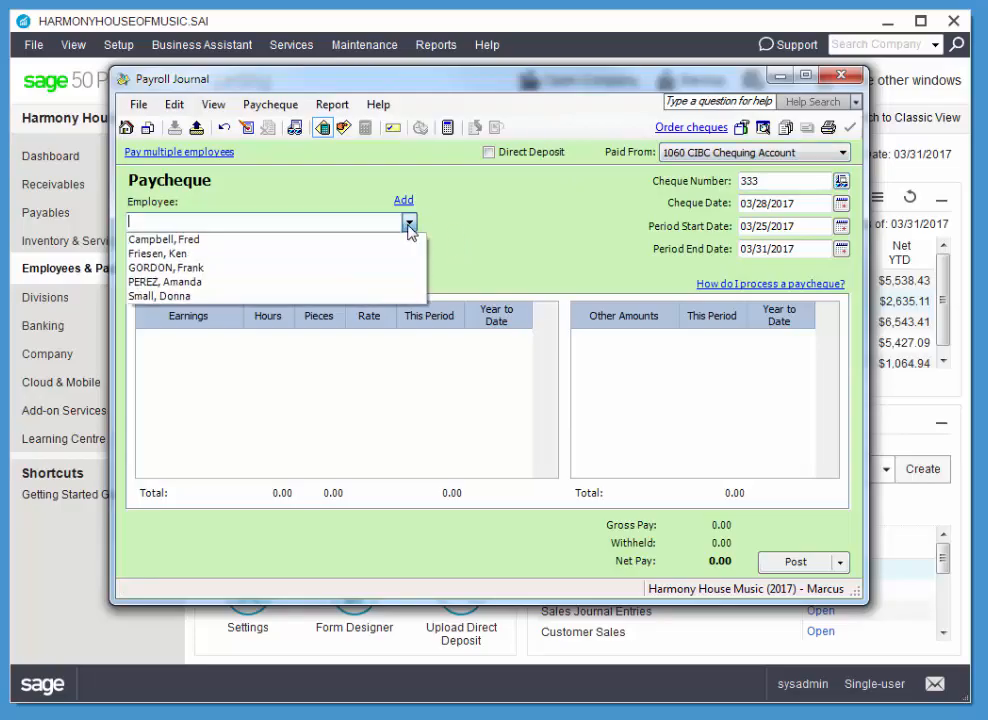
pyautogui.click(329, 268)
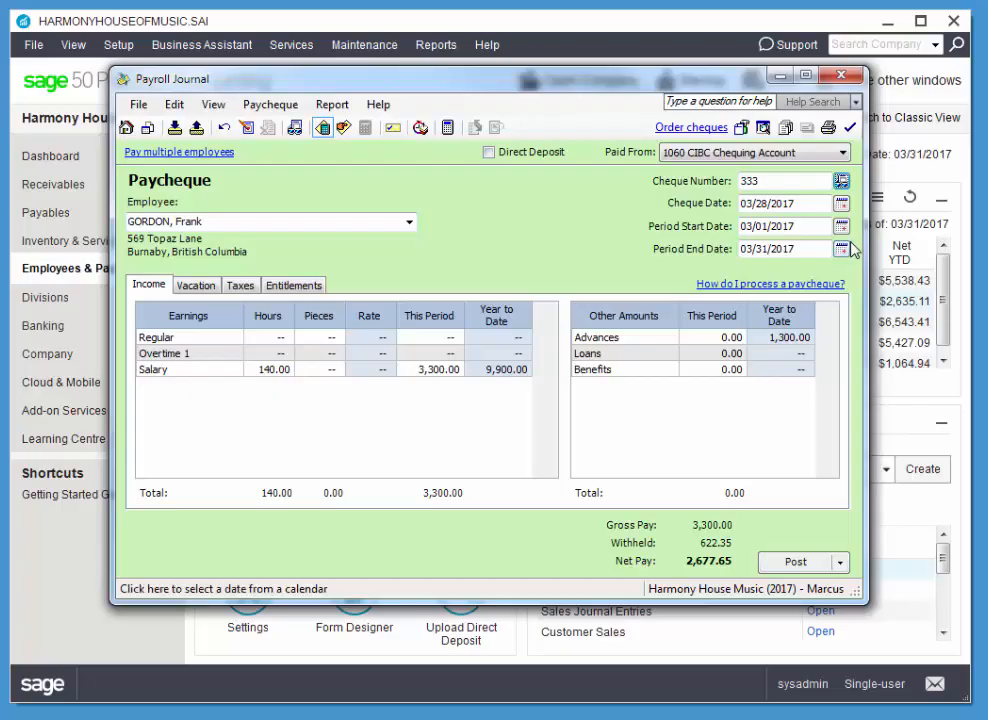
pyautogui.click(841, 204)
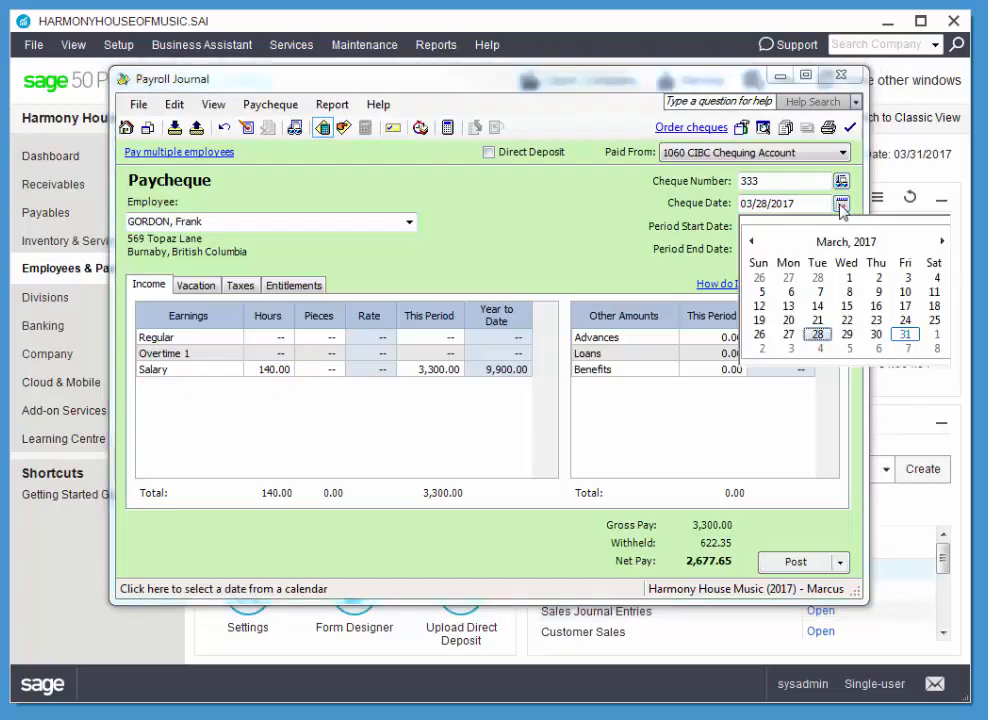
pyautogui.click(905, 334)
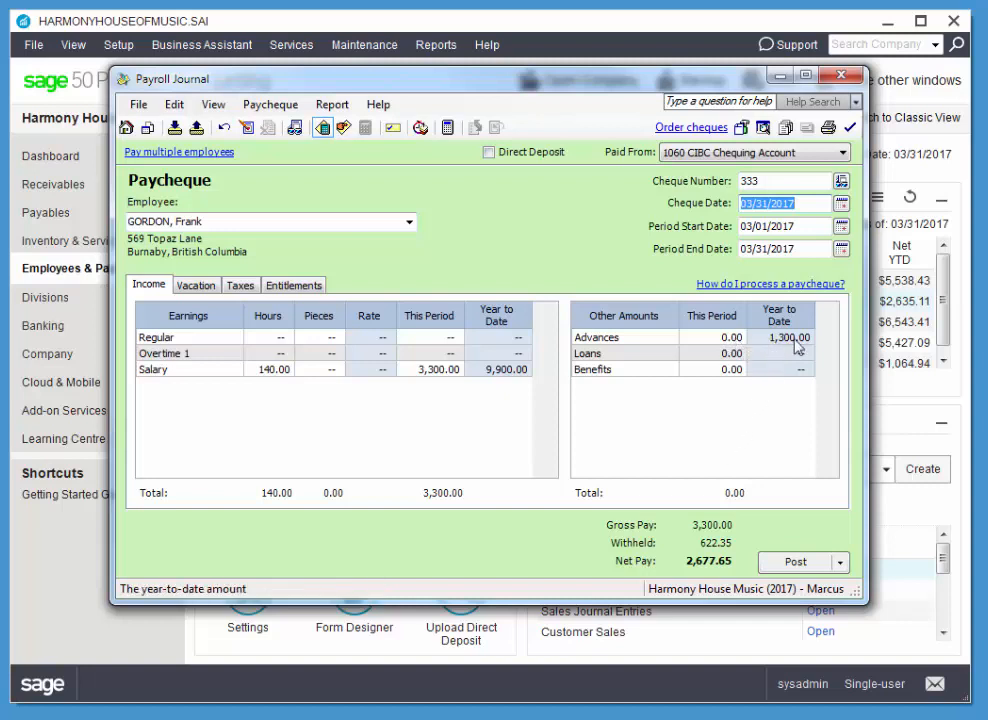
# Recover an advance of -1,300.00 in this period and post the paycheque, agreeing to continue despite the payroll formula dates.
pyautogui.click(734, 339)
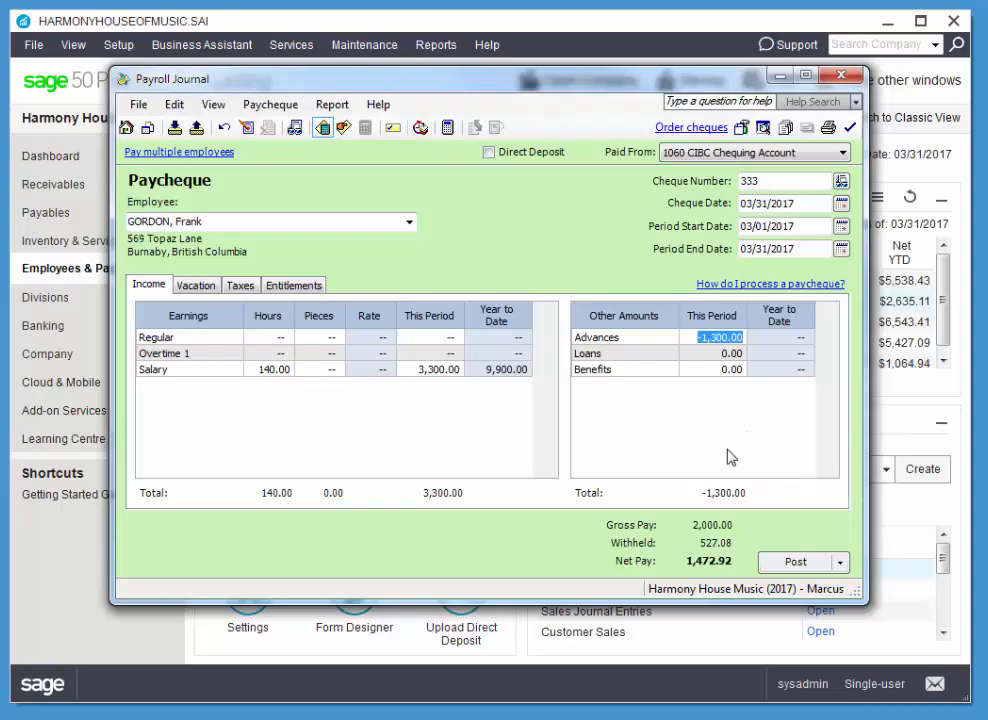
pyautogui.click(796, 566)
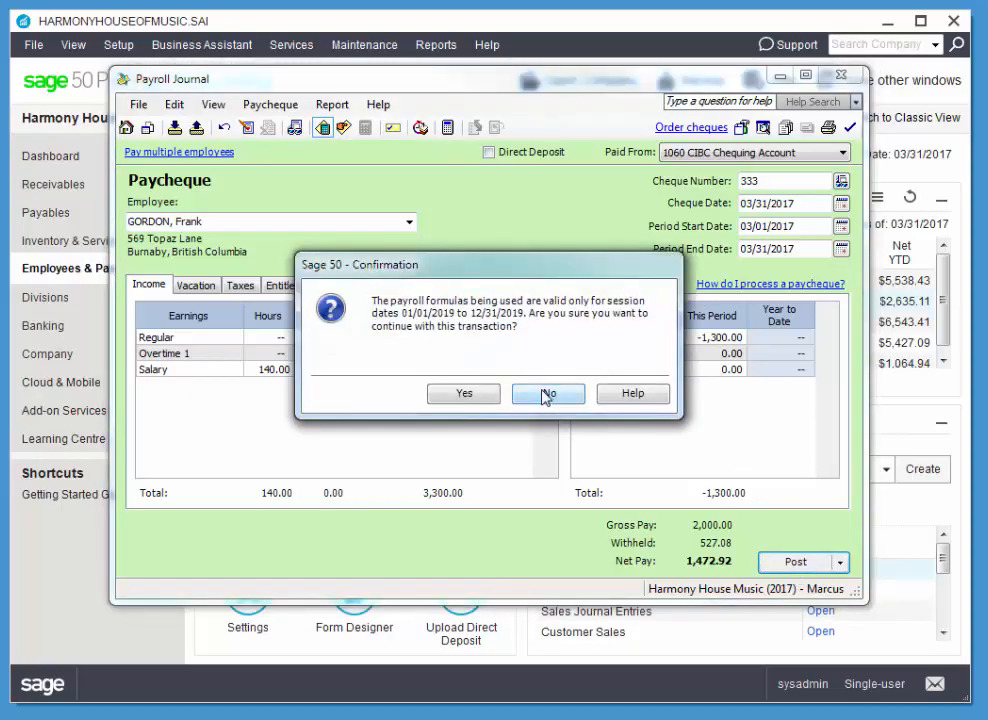
pyautogui.click(487, 394)
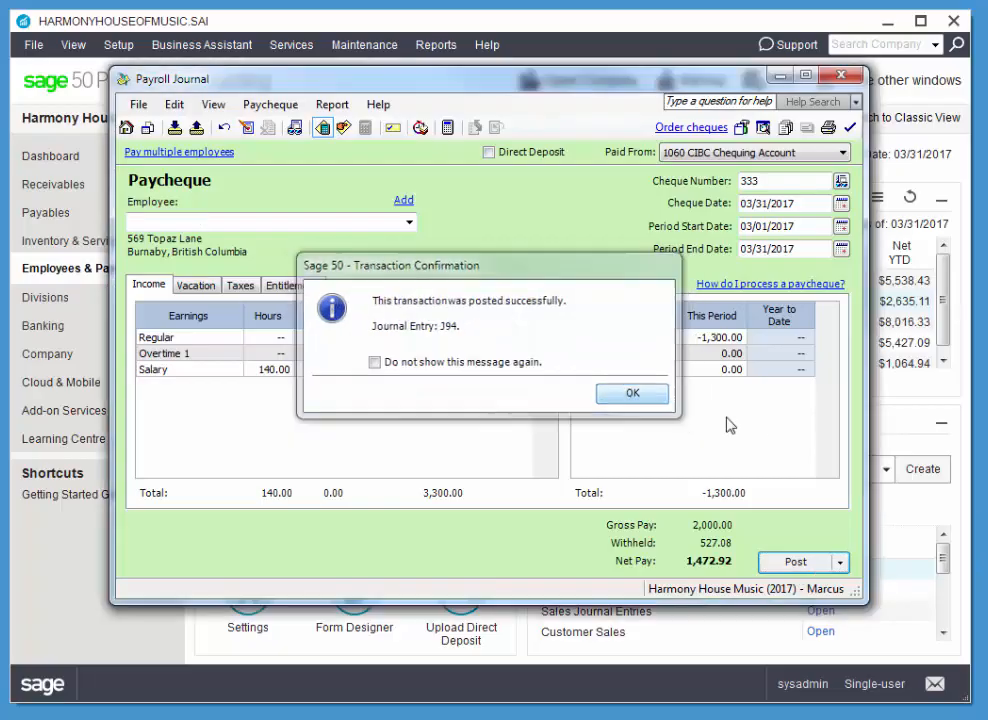
pyautogui.click(640, 395)
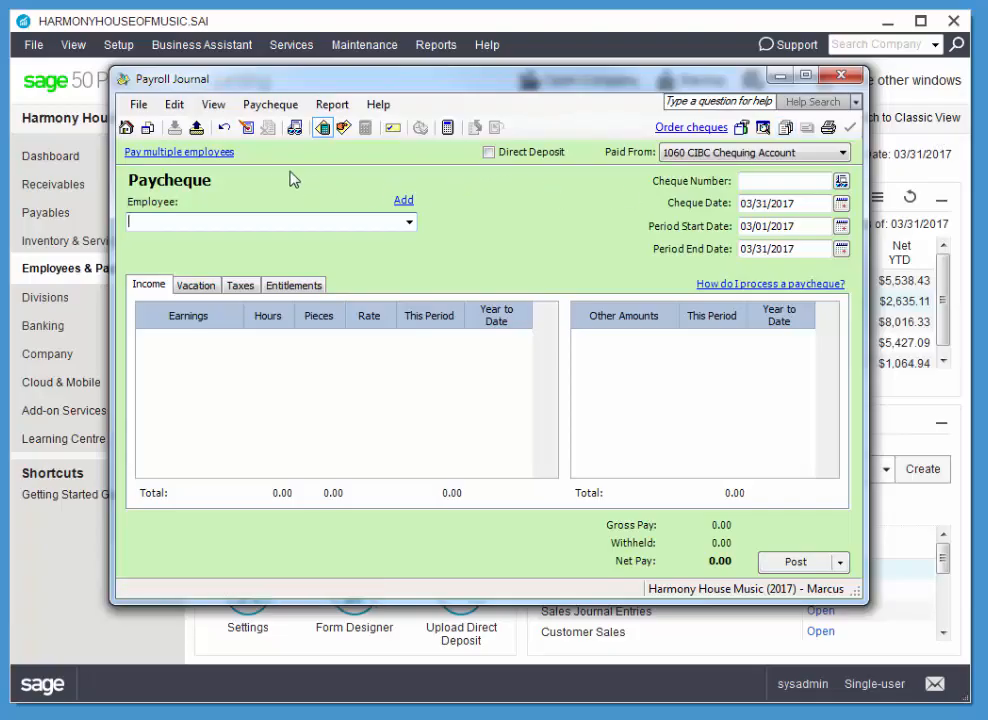
# Search the posted paycheques of the last employee in the list and open cheque 327 for adjustment.
pyautogui.click(247, 131)
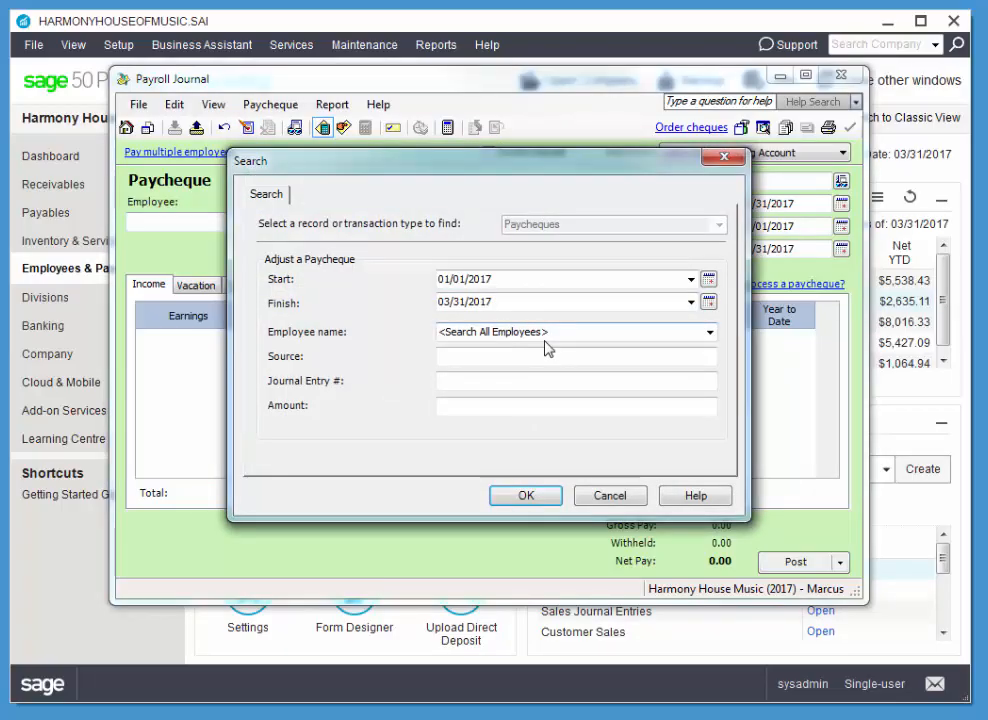
pyautogui.click(708, 332)
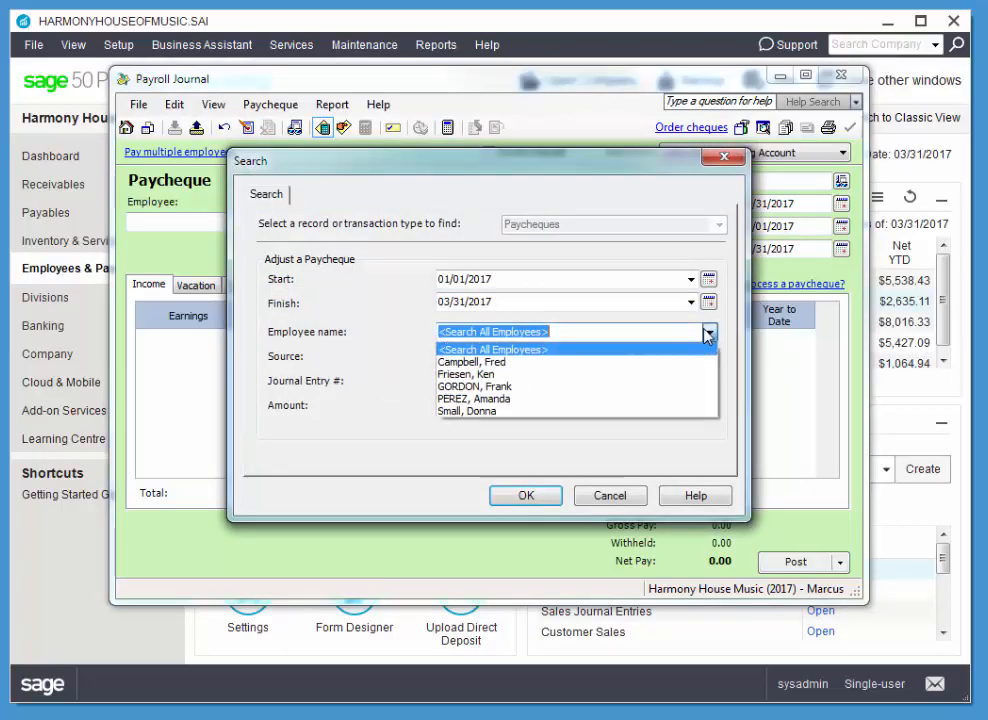
pyautogui.click(505, 411)
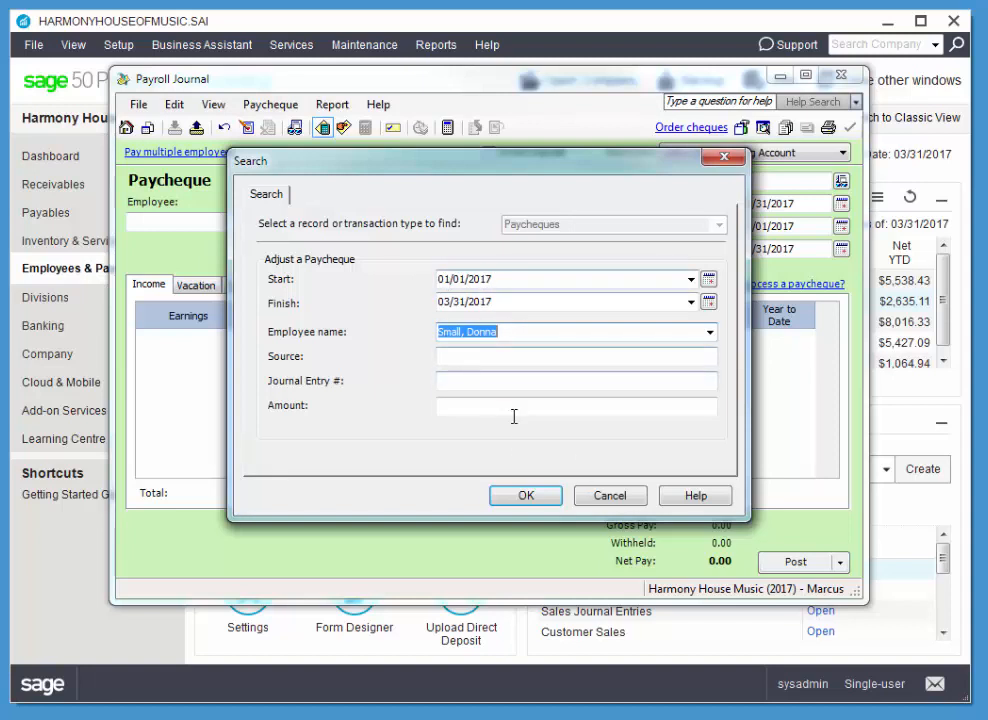
pyautogui.click(522, 497)
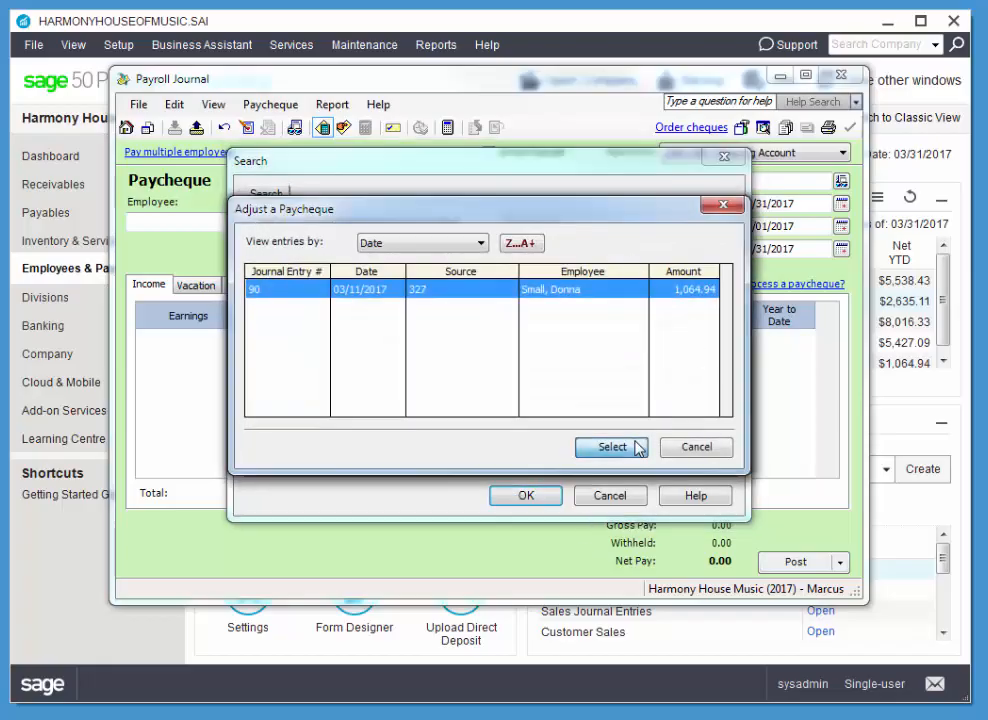
pyautogui.click(612, 447)
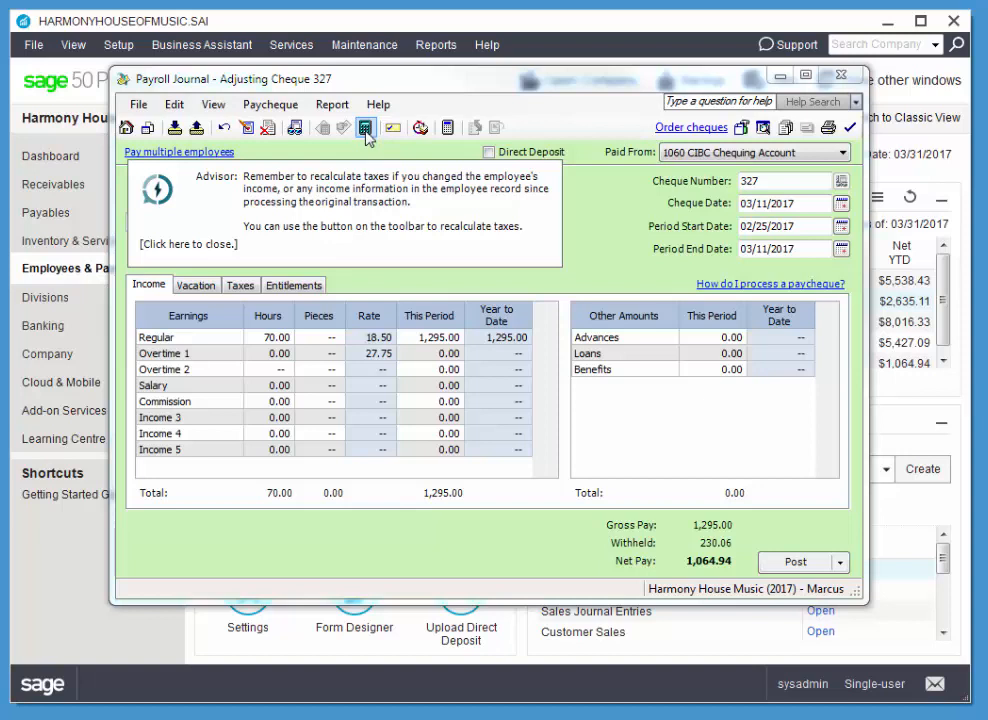
# Add a commission of 100.00 for this period to the paycheque being adjusted and recalculate its taxes.
pyautogui.click(365, 128)
pyautogui.click(195, 246)
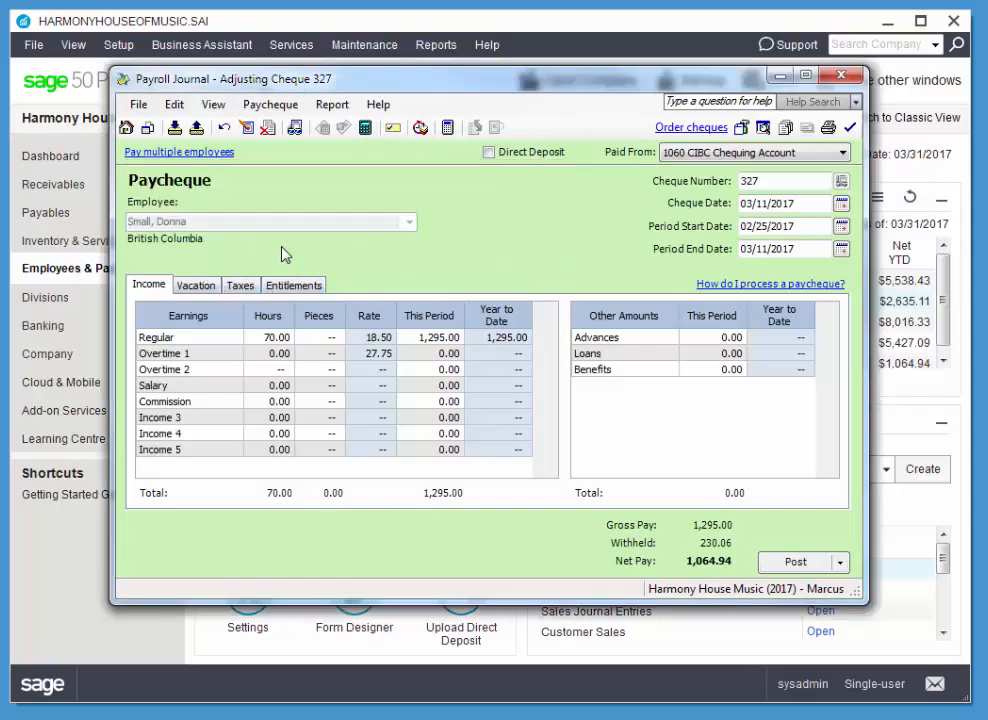
pyautogui.click(281, 403)
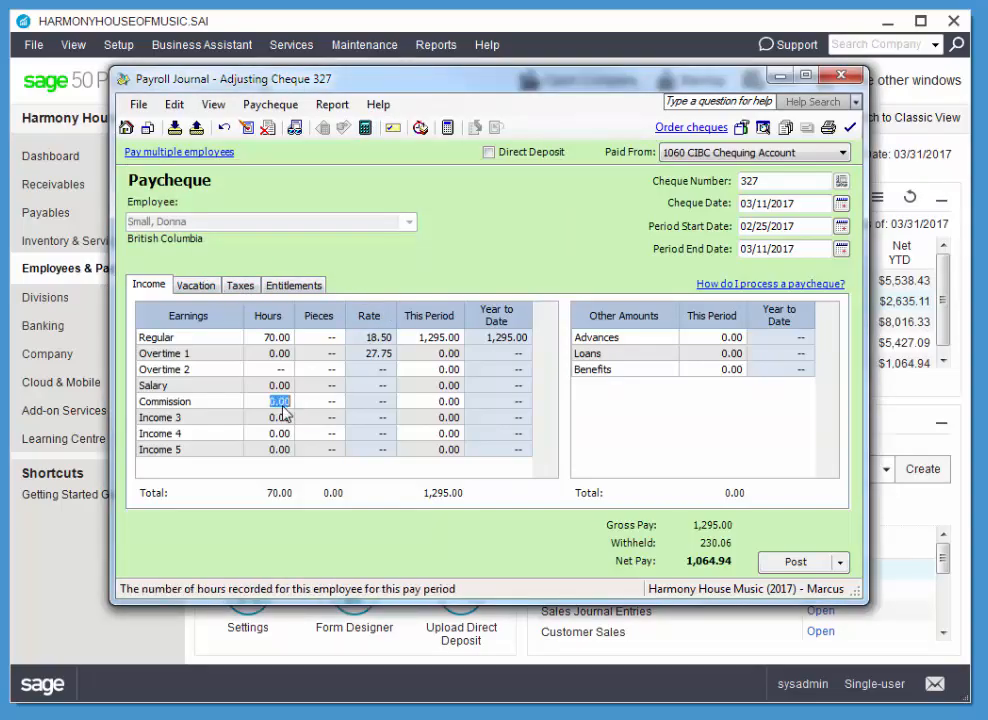
pyautogui.click(442, 403)
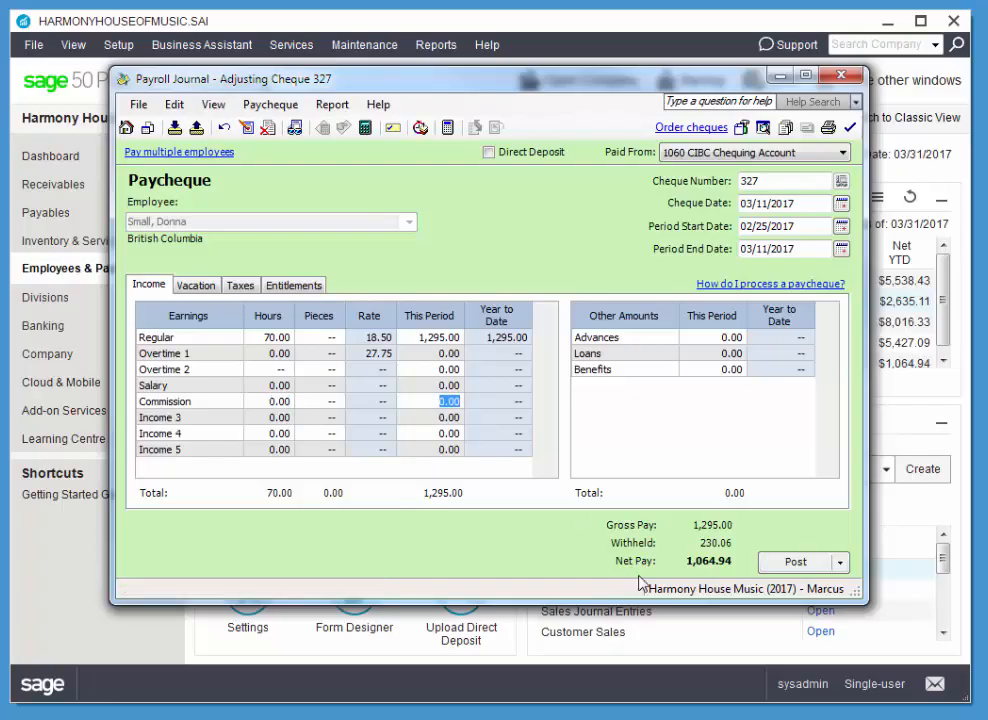
pyautogui.write('100')
pyautogui.press('Tab')
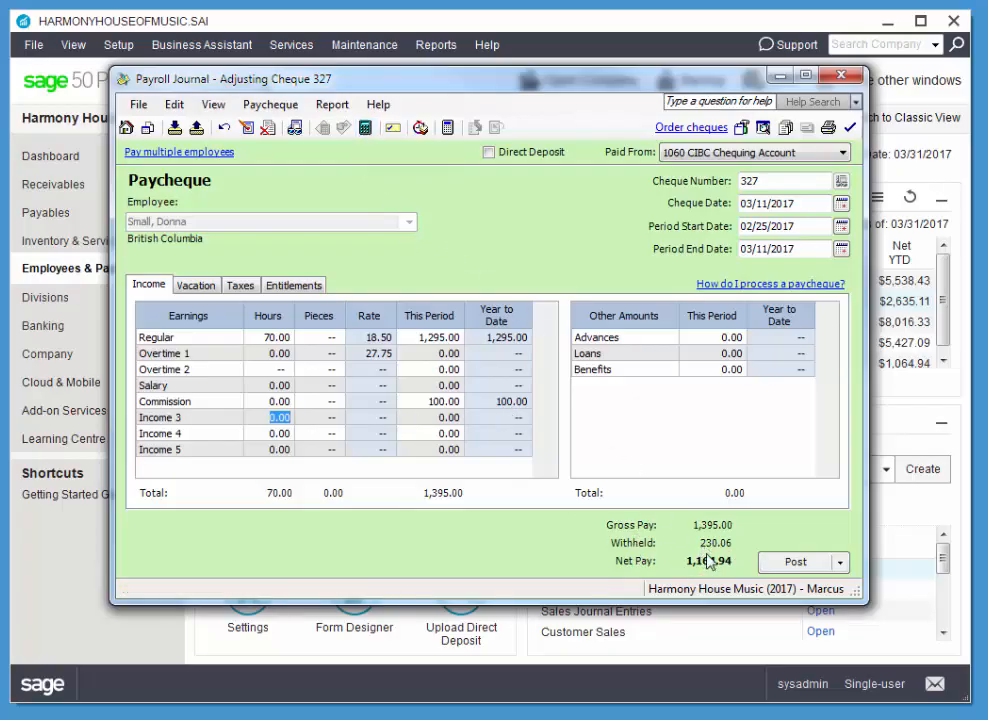
pyautogui.click(368, 130)
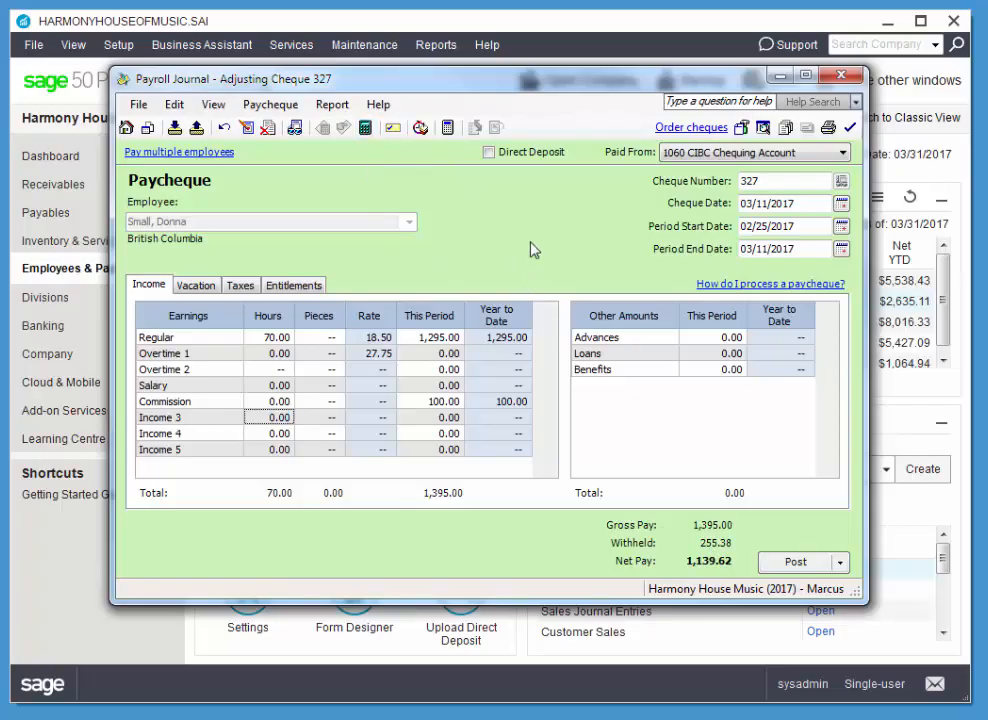
# Post the adjusted paycheque, agreeing to continue without recorded hours for the commission.
pyautogui.click(823, 573)
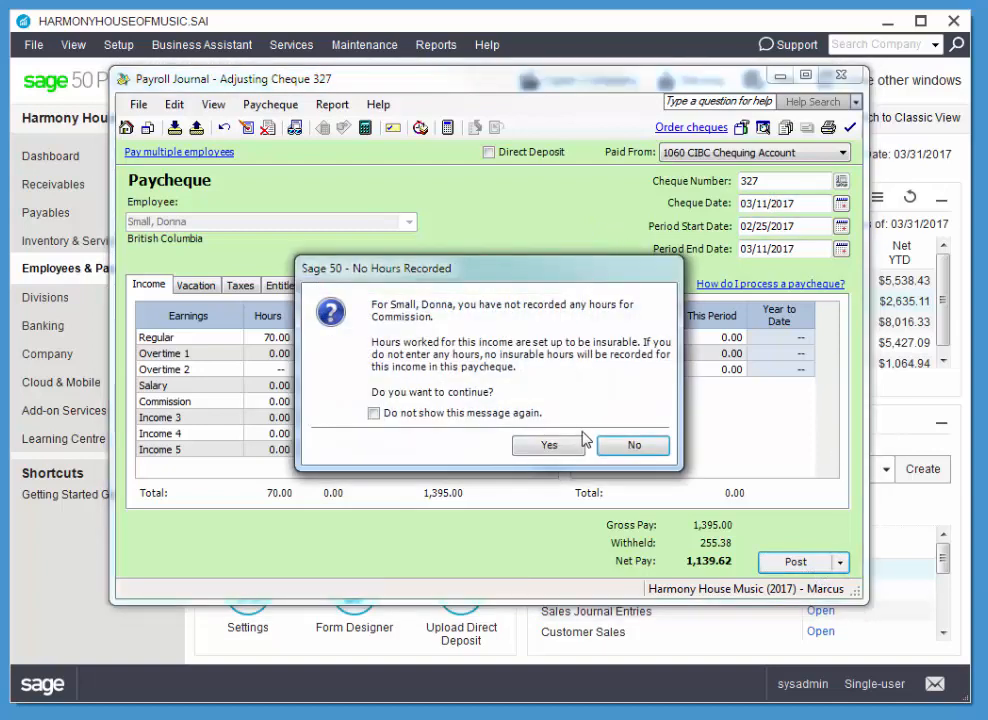
pyautogui.moveTo(512, 274); pyautogui.dragTo(537, 268)
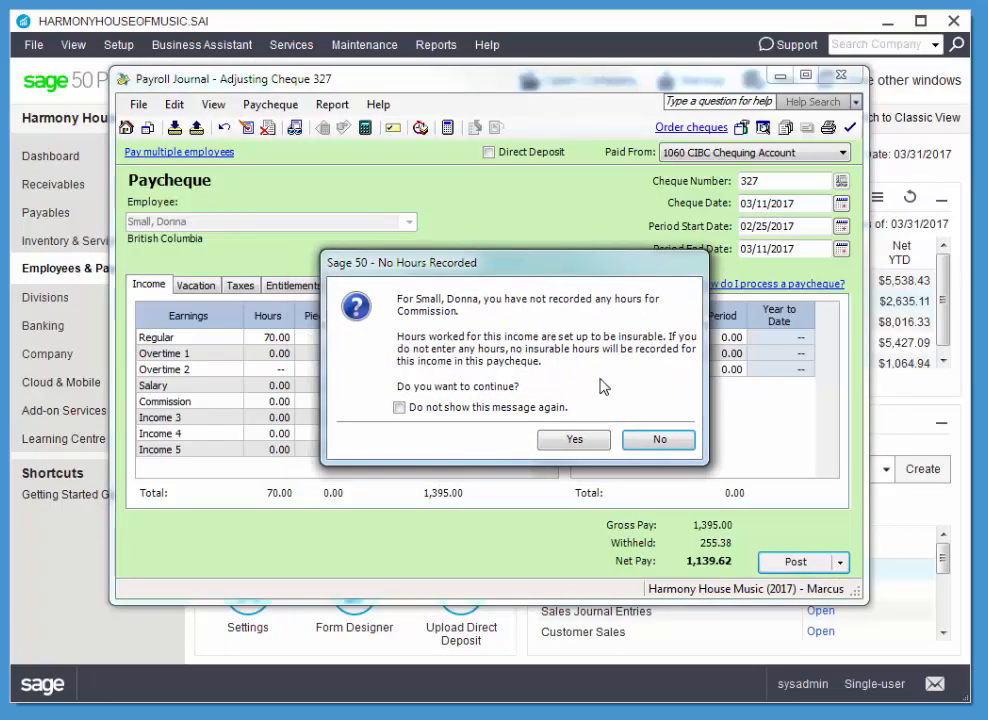
pyautogui.click(583, 447)
pyautogui.click(641, 517)
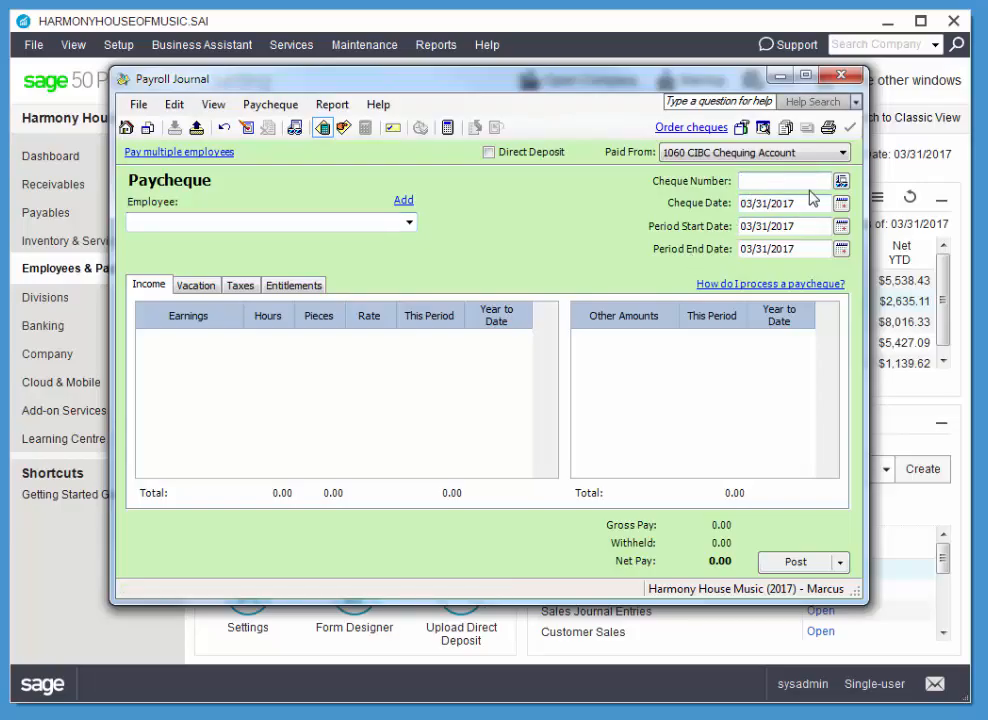
# Enter cheque number 335 and a period start date of 03/19/2017 on the blank paycheque.
pyautogui.write('335')
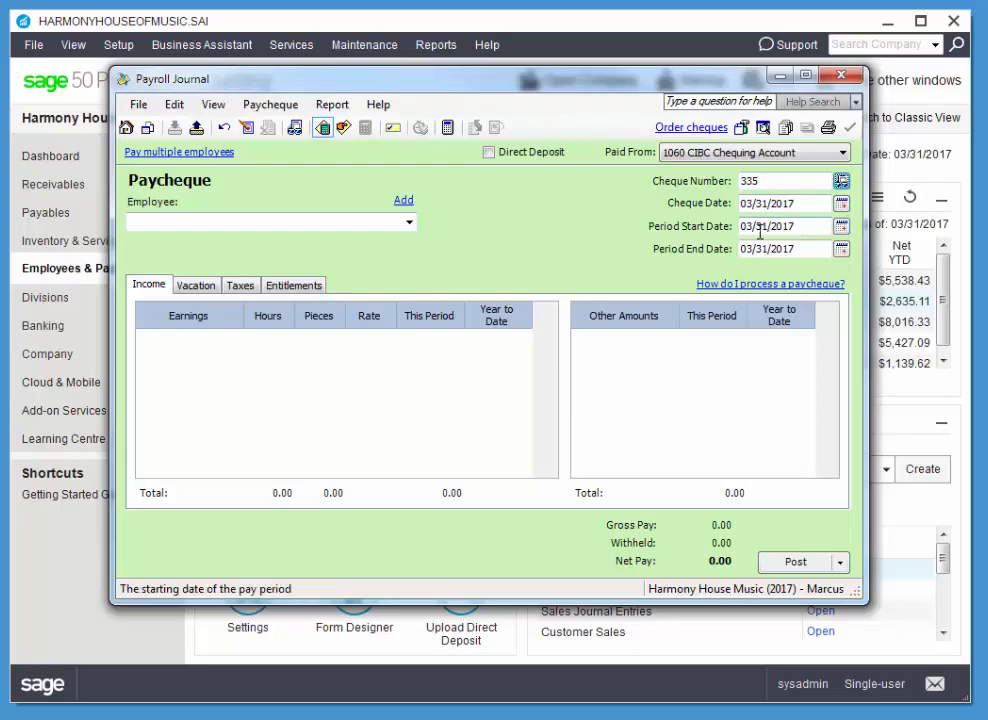
pyautogui.click(841, 227)
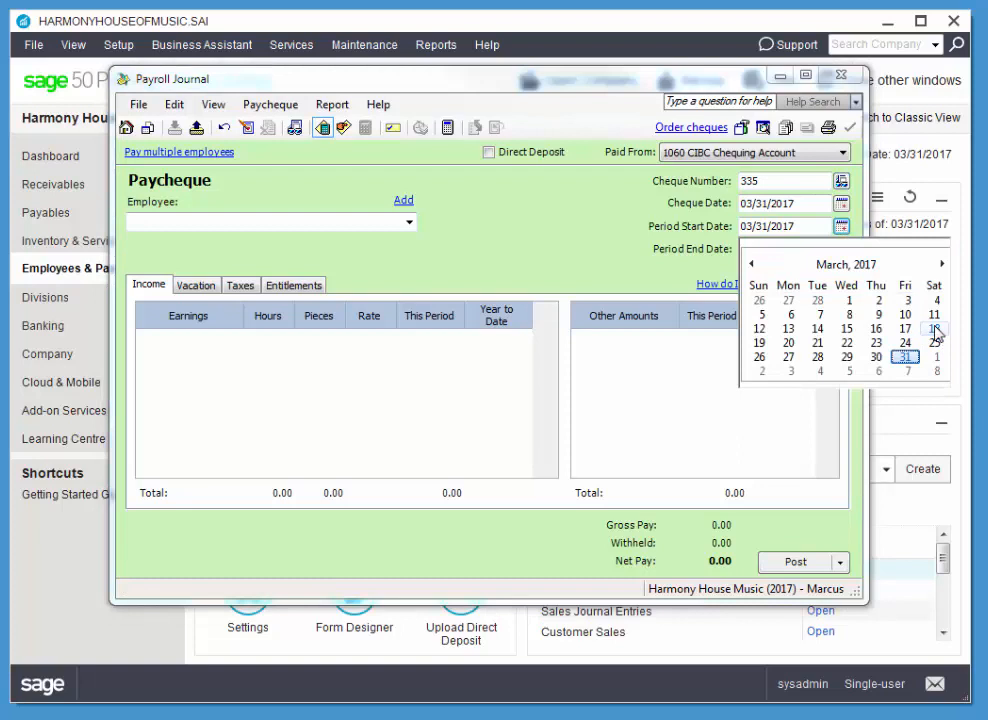
pyautogui.click(759, 343)
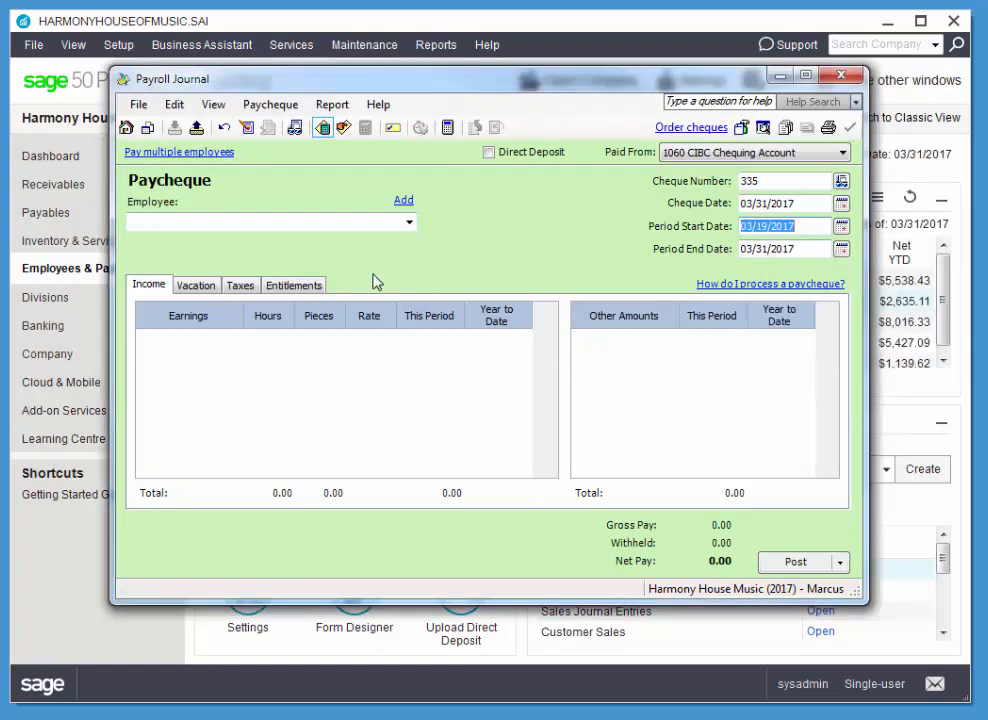
# Choose the fourth employee in the list for the paycheque and set its period start date to 03/19/2017.
pyautogui.click(409, 222)
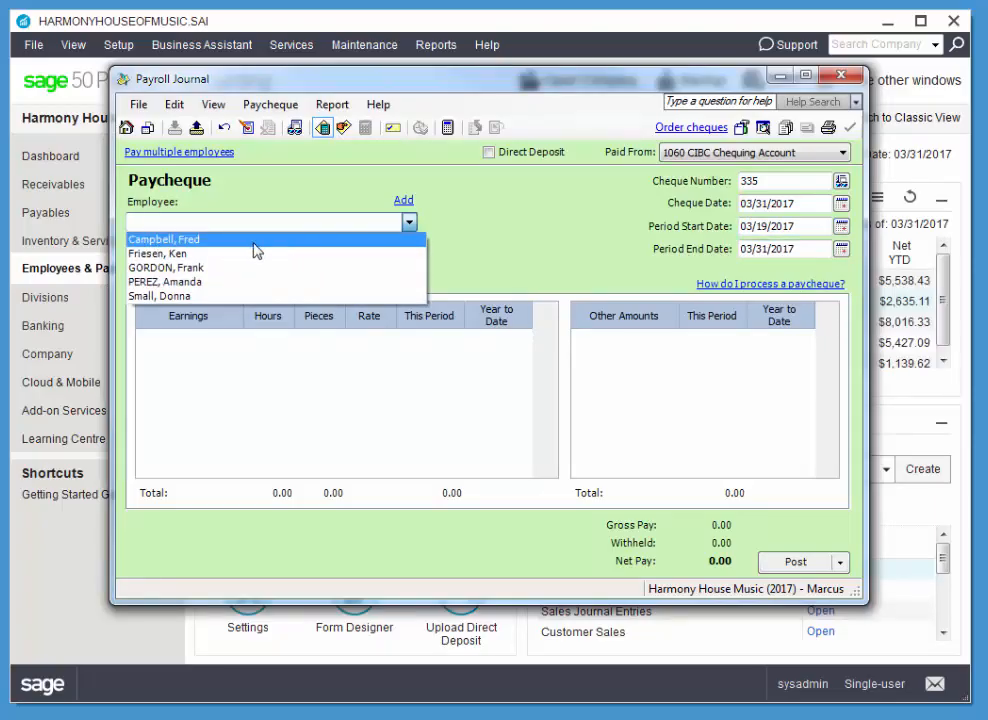
pyautogui.click(195, 284)
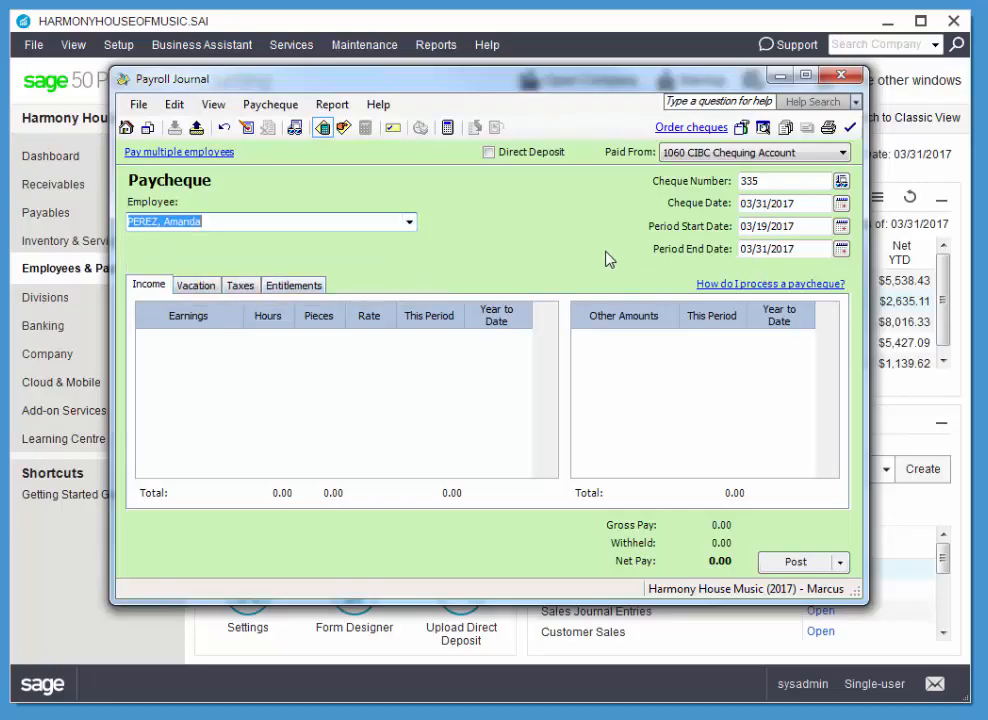
pyautogui.click(841, 227)
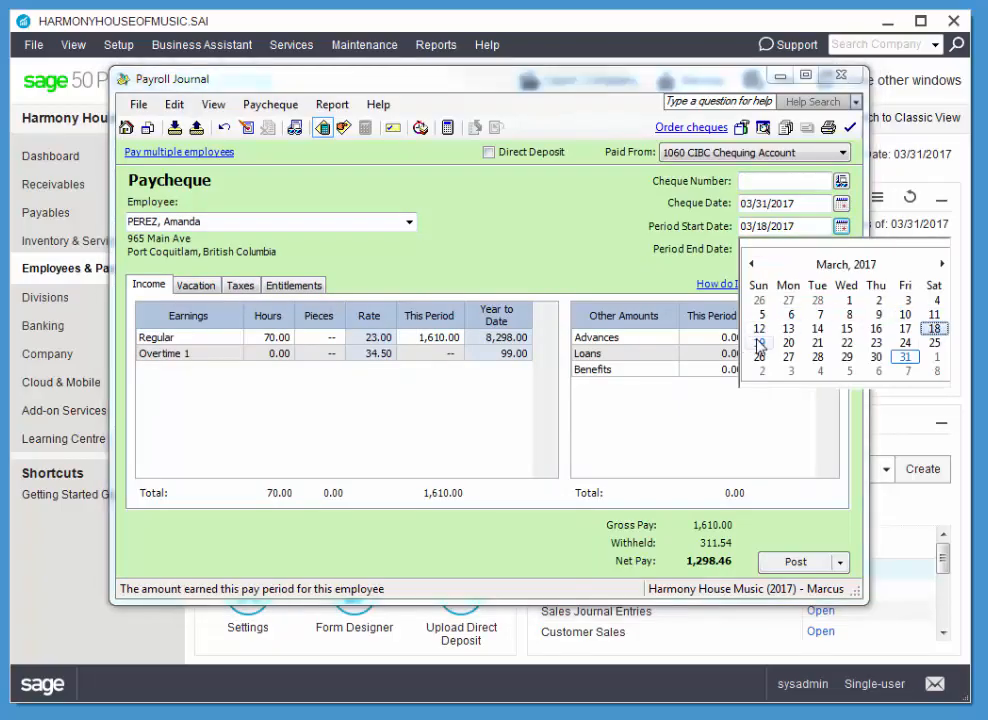
pyautogui.click(760, 343)
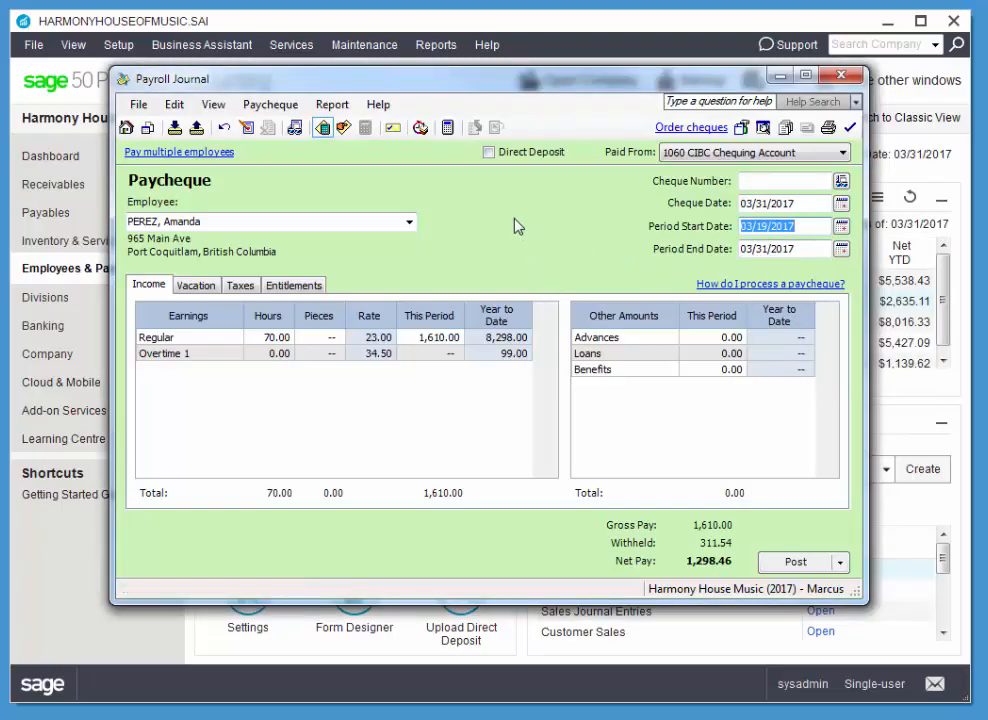
# Examine the CPP, EI and income tax amounts in the paycheque's tax details and check whether they can be edited.
pyautogui.click(240, 285)
pyautogui.click(291, 330)
pyautogui.click(297, 343)
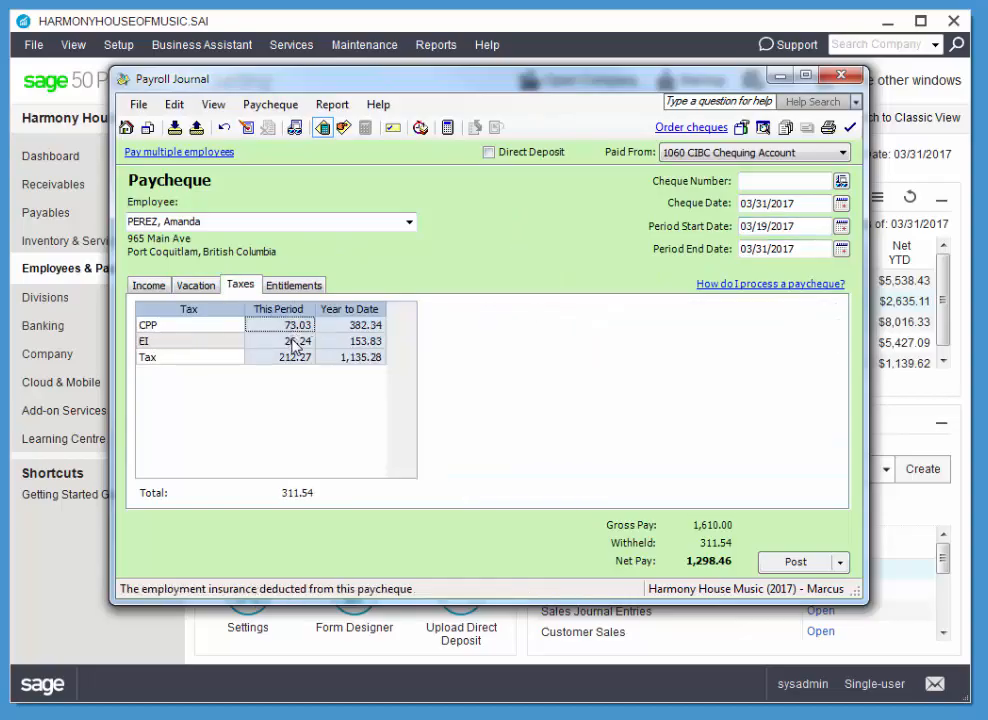
pyautogui.click(294, 328)
pyautogui.click(296, 343)
pyautogui.click(297, 358)
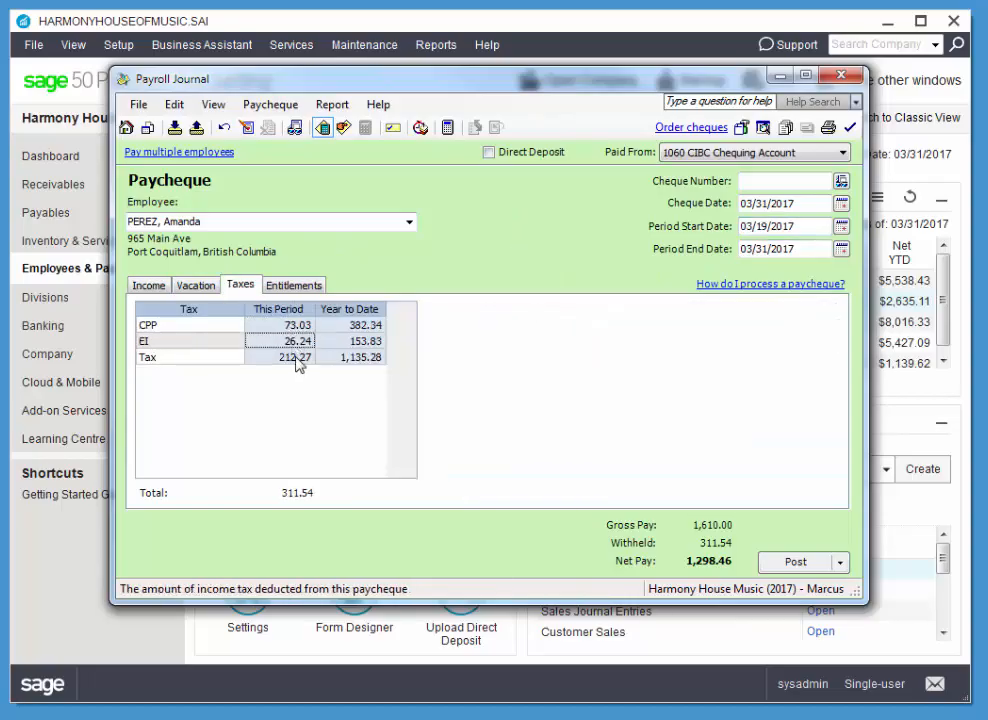
pyautogui.click(297, 343)
pyautogui.click(295, 327)
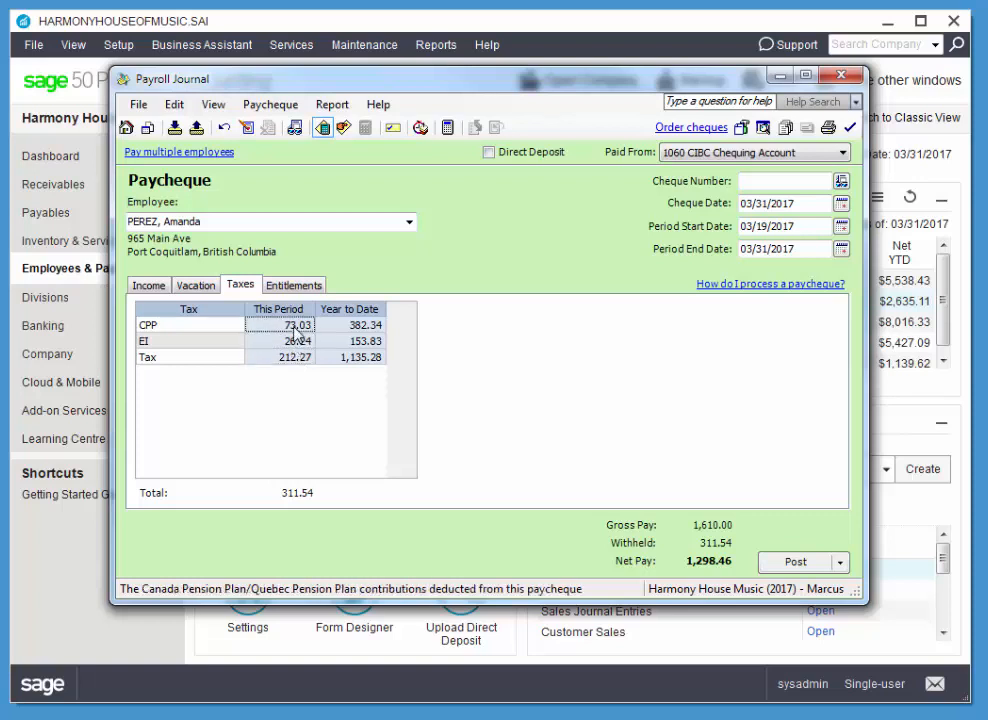
pyautogui.click(297, 343)
pyautogui.click(297, 357)
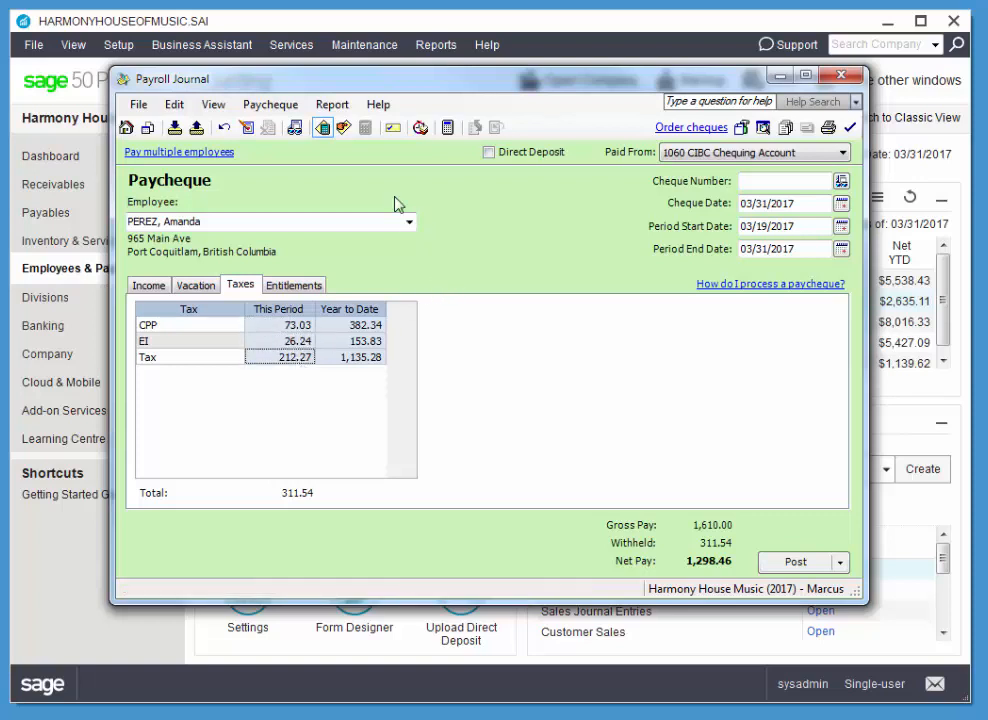
# Switch the paycheque to manual tax entry and set this period's CPP to 75.00.
pyautogui.click(343, 130)
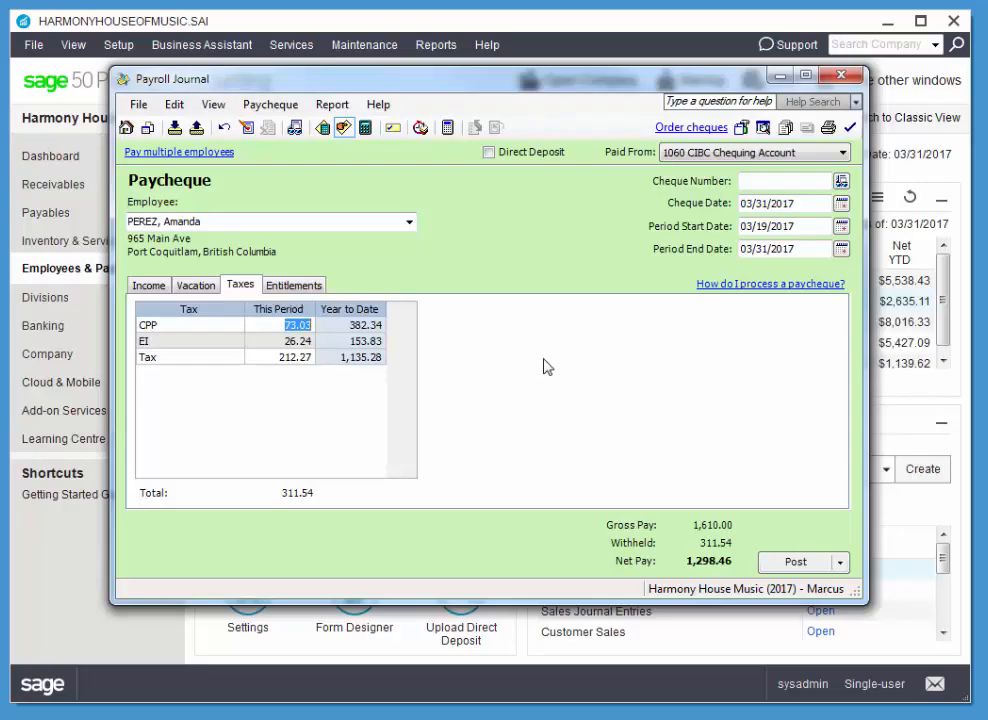
pyautogui.write('75')
pyautogui.press('Tab')
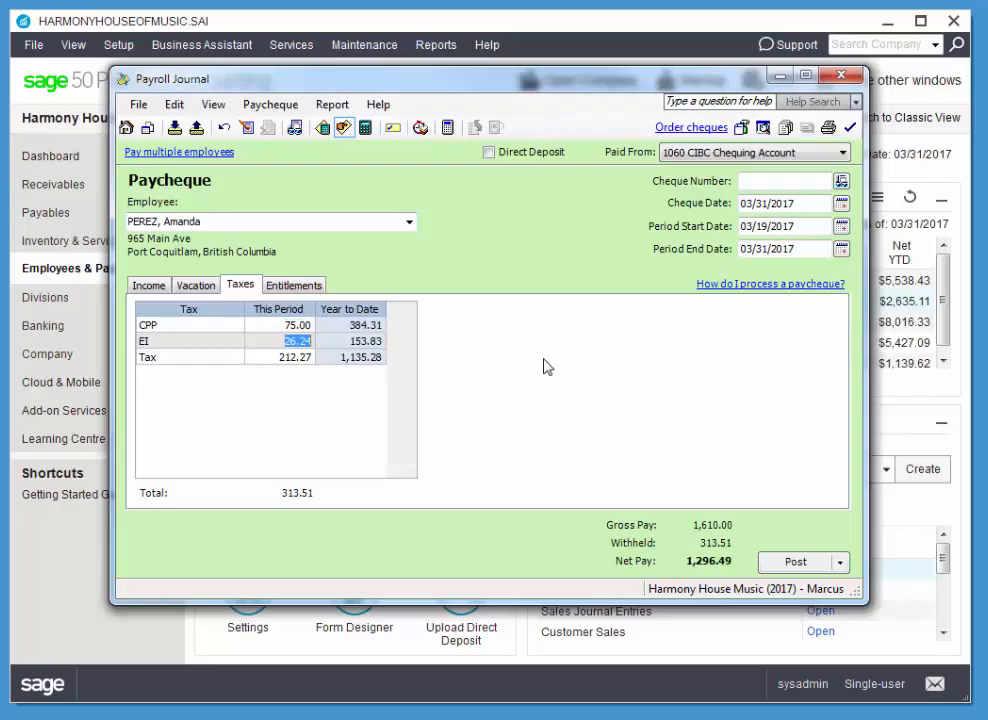
# Set this period's EI to 30.00 and income tax to 250.00 in the paycheque's tax details.
pyautogui.write('30')
pyautogui.press('Tab')
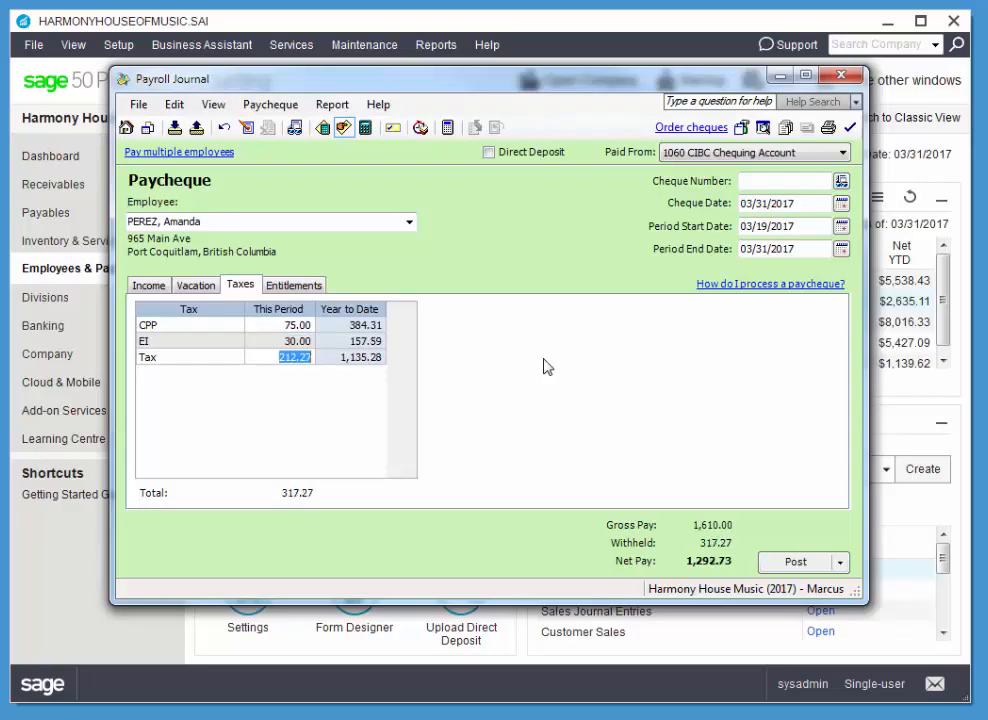
pyautogui.write('250')
pyautogui.press('Tab')
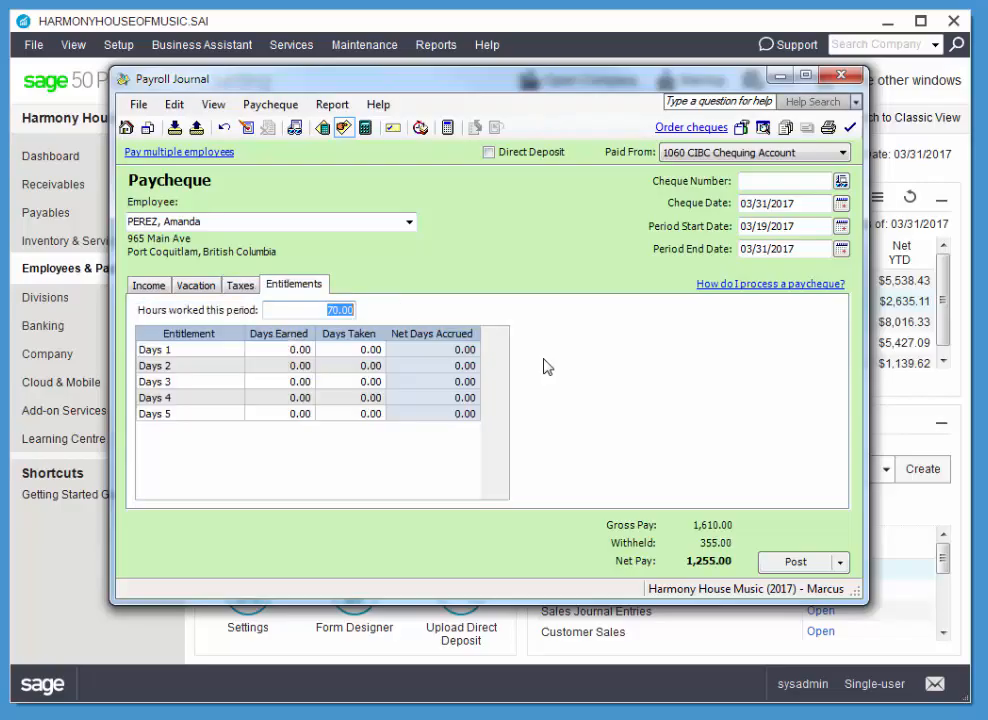
pyautogui.click(241, 288)
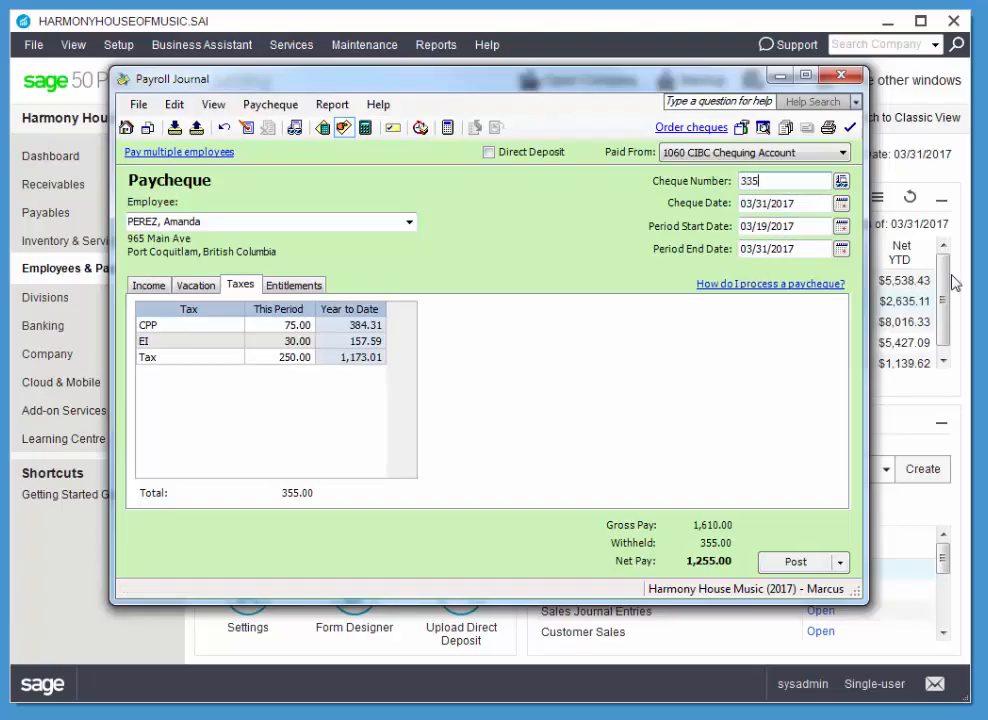
# Post the paycheque under cheque number 335 and close the Payroll Journal.
pyautogui.press('Tab')
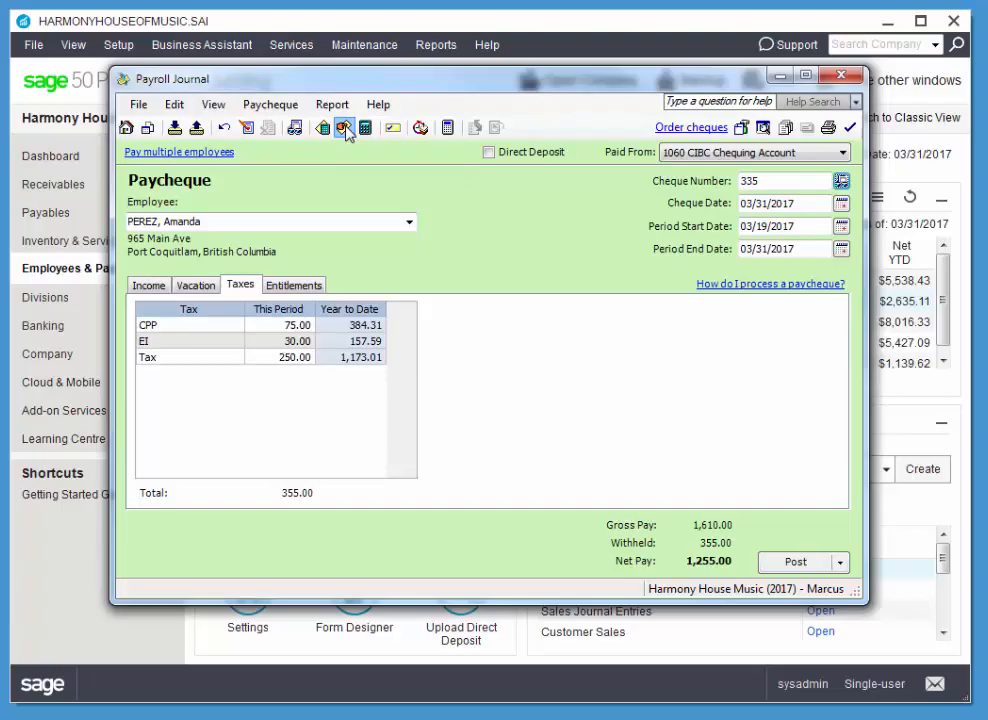
pyautogui.moveTo(338, 86); pyautogui.dragTo(359, 93)
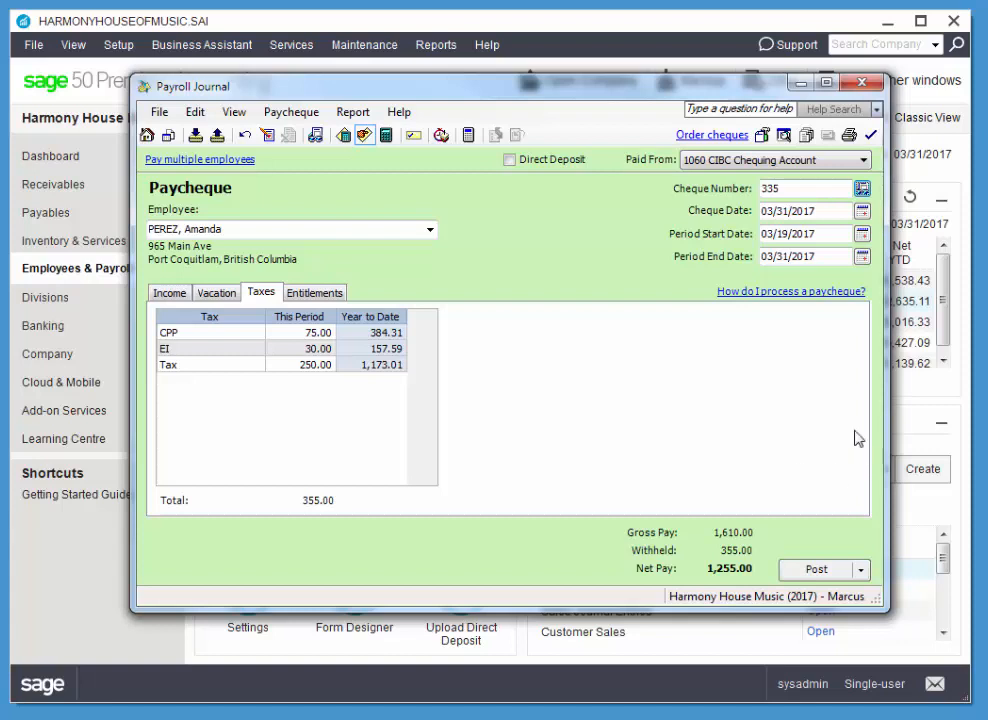
pyautogui.click(816, 571)
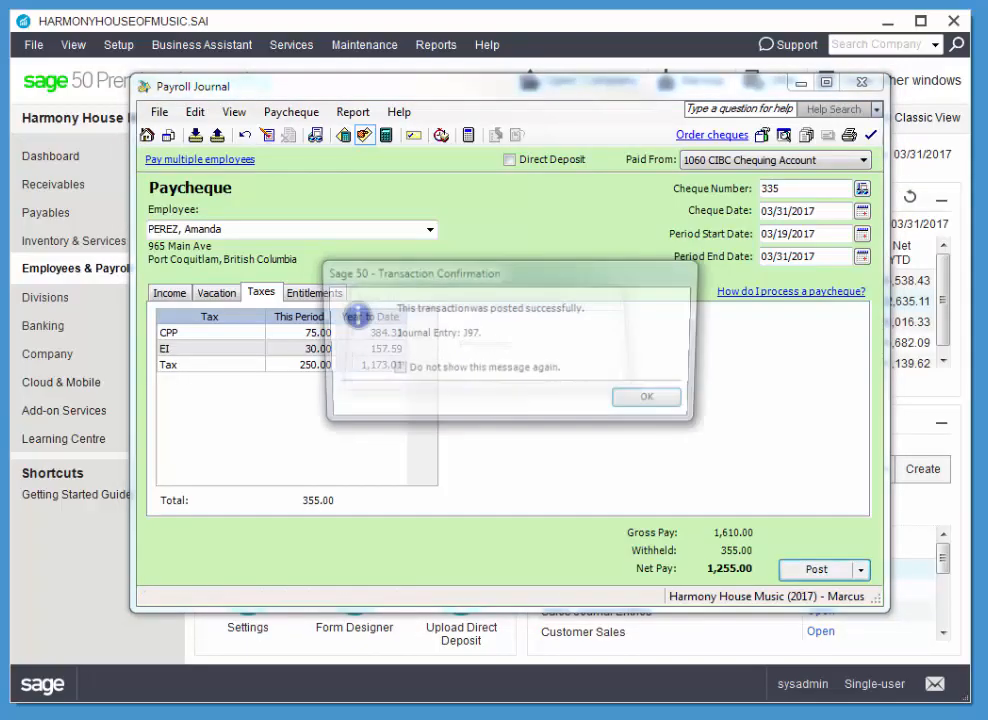
pyautogui.click(649, 400)
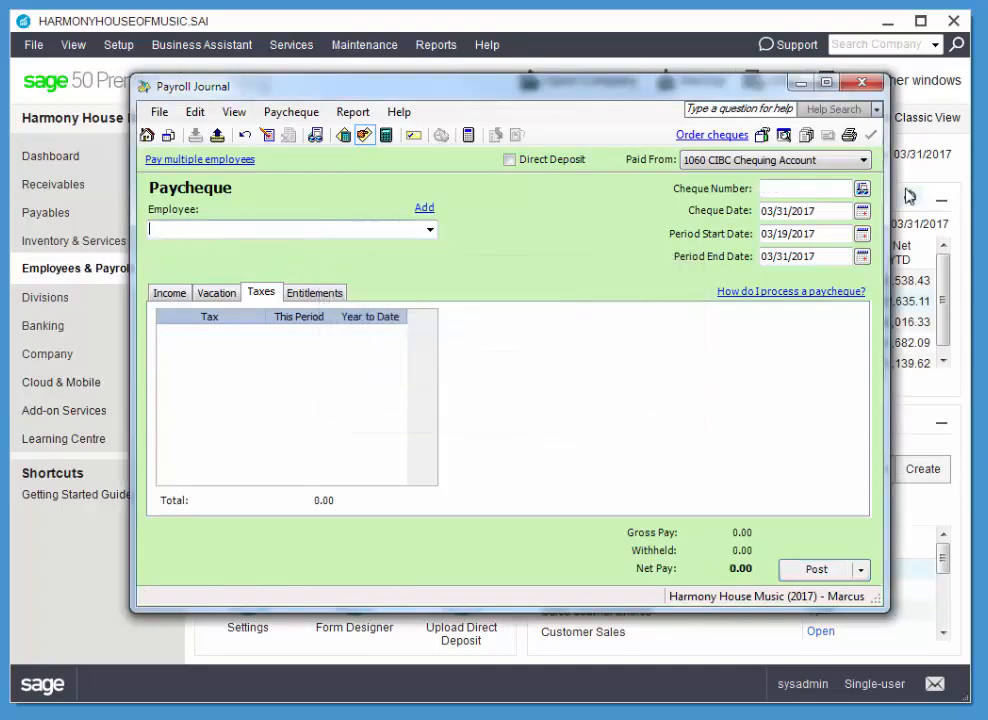
pyautogui.click(864, 84)
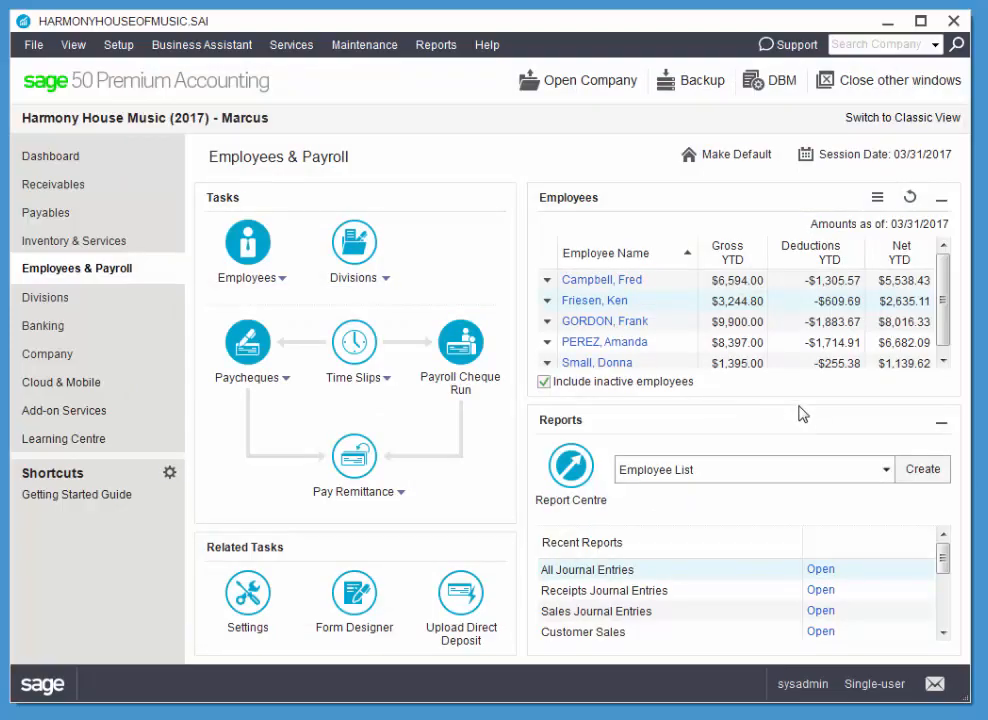
# Create the Employee Summary report, examine every employee's year-to-date earnings and deductions, and close the report.
pyautogui.click(787, 478)
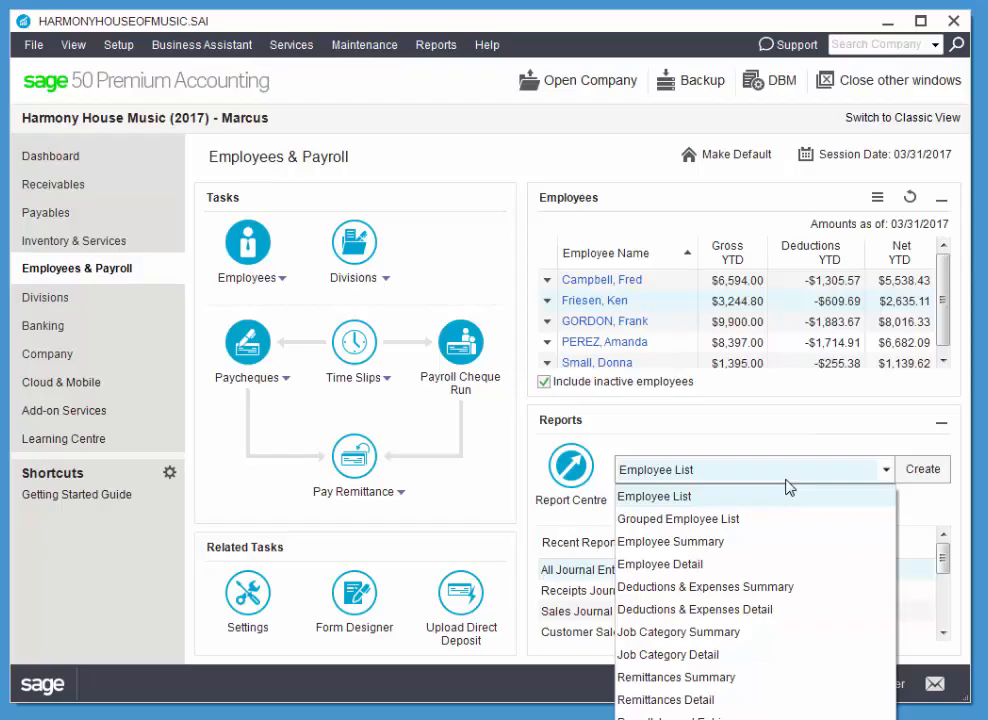
pyautogui.click(728, 541)
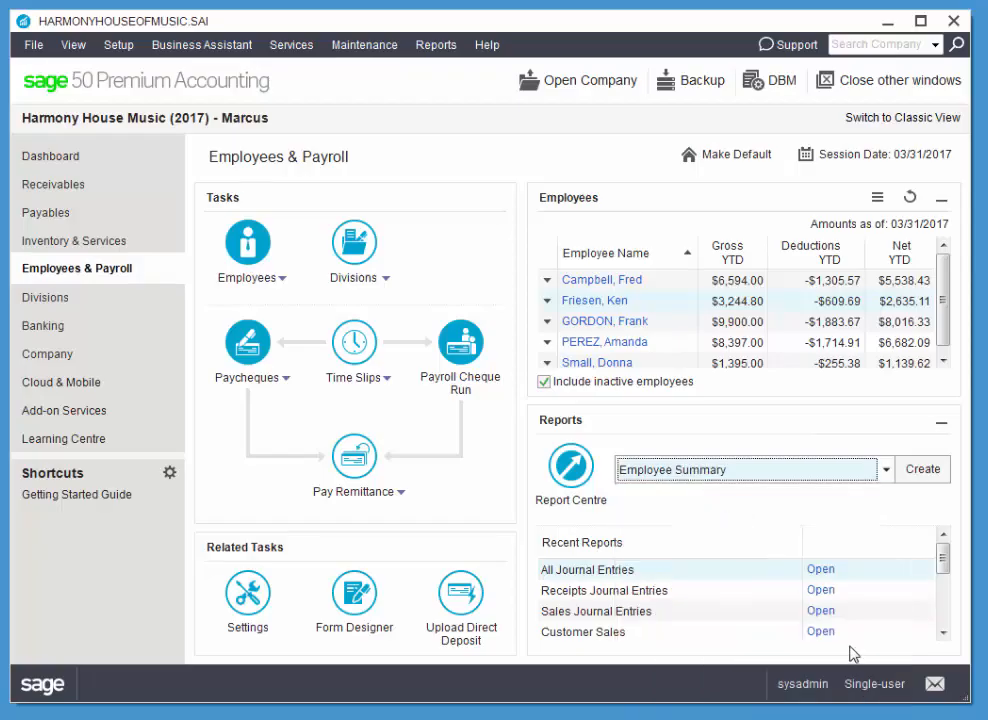
pyautogui.click(922, 470)
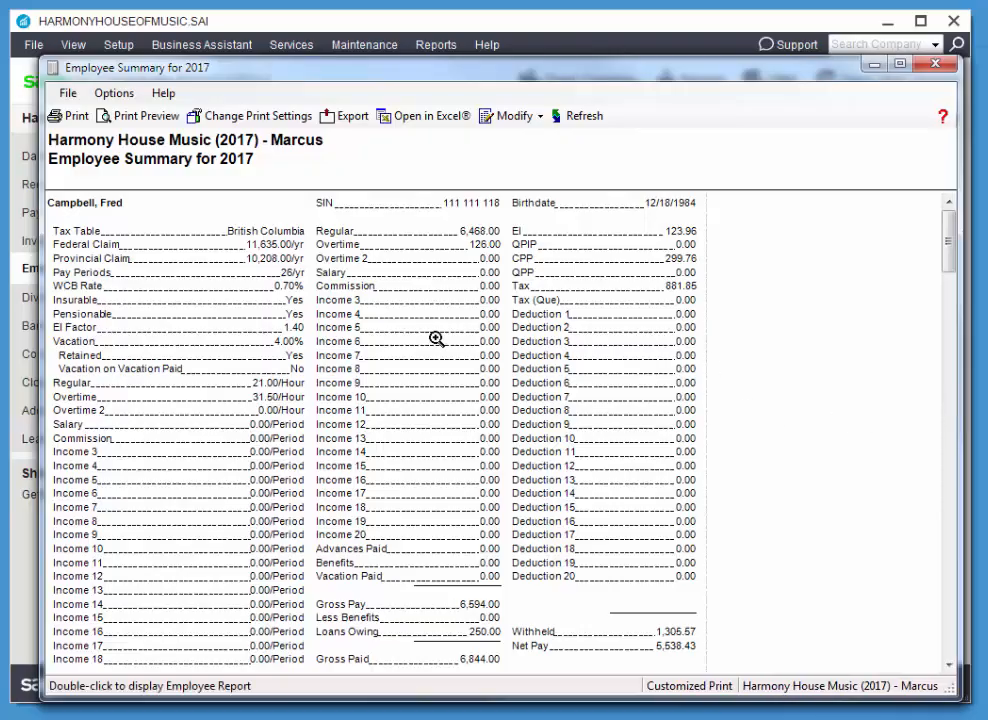
pyautogui.scroll(-20, 384, 324)
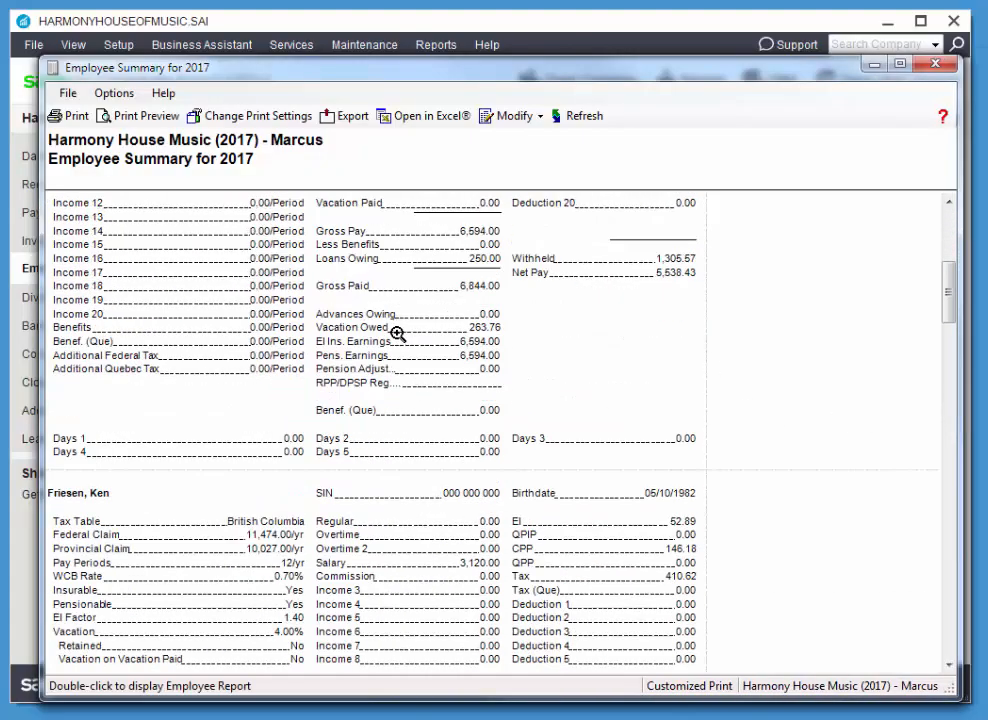
pyautogui.scroll(-20, 407, 350)
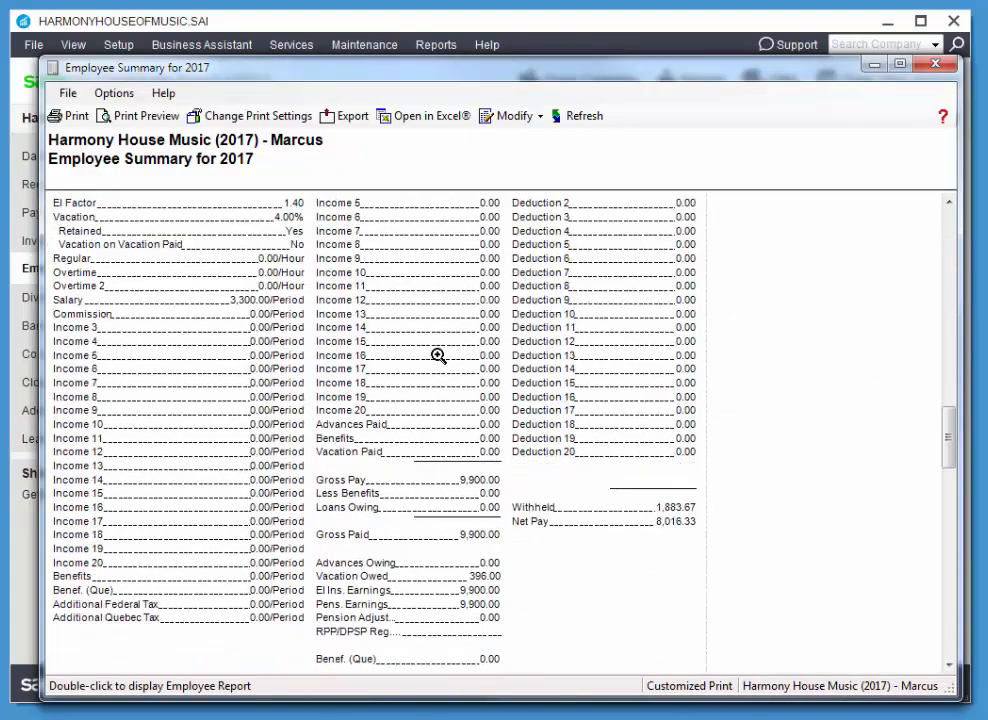
pyautogui.scroll(-20, 458, 359)
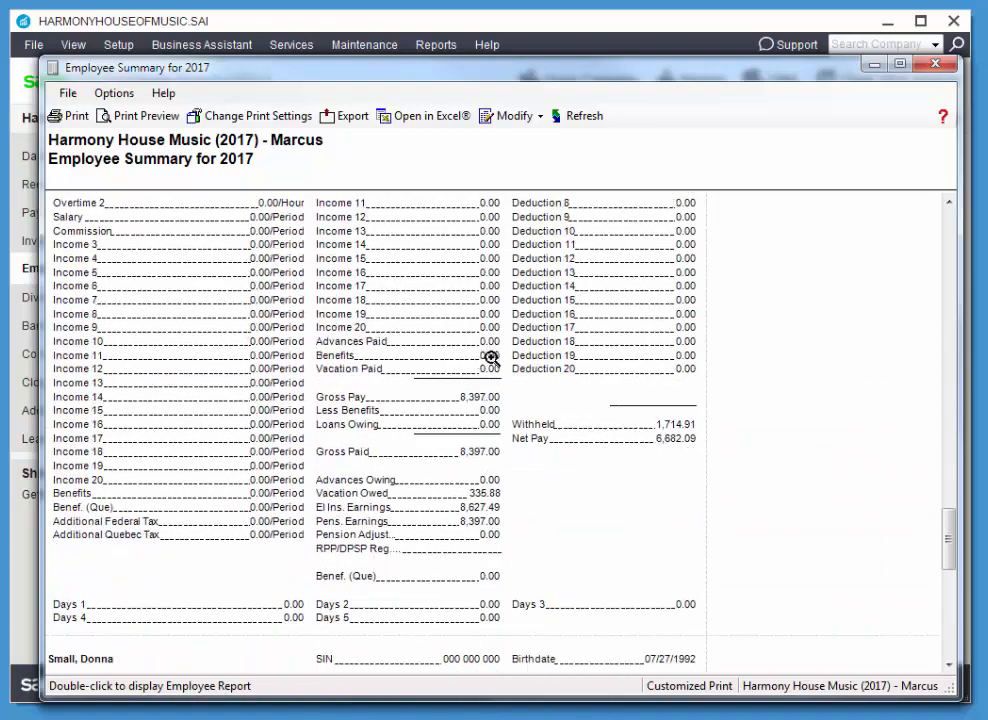
pyautogui.scroll(-10, 529, 360)
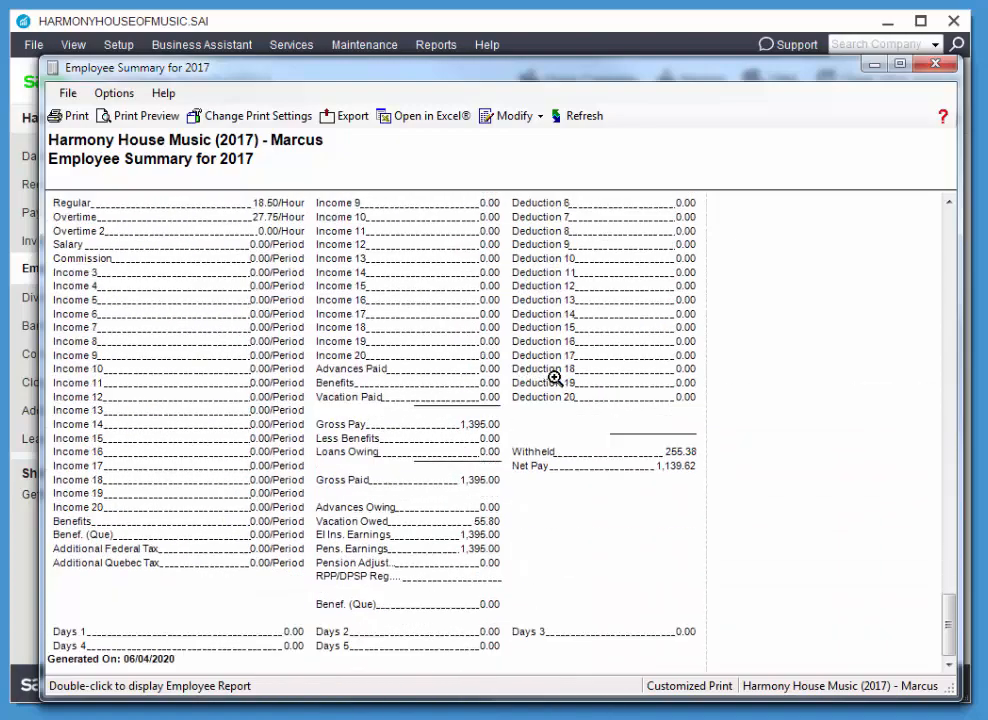
pyautogui.scroll(14, 600, 360)
pyautogui.click(935, 63)
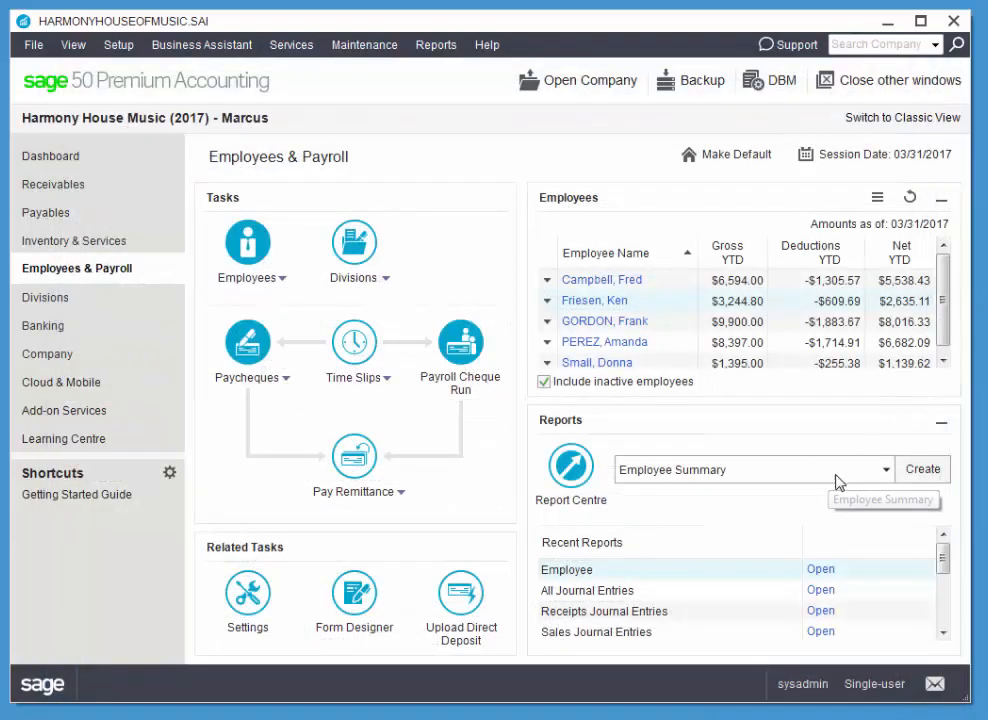
# Create the Employee Detail report, fit its window on screen to examine each employee's cheque amounts, and close the report.
pyautogui.click(886, 469)
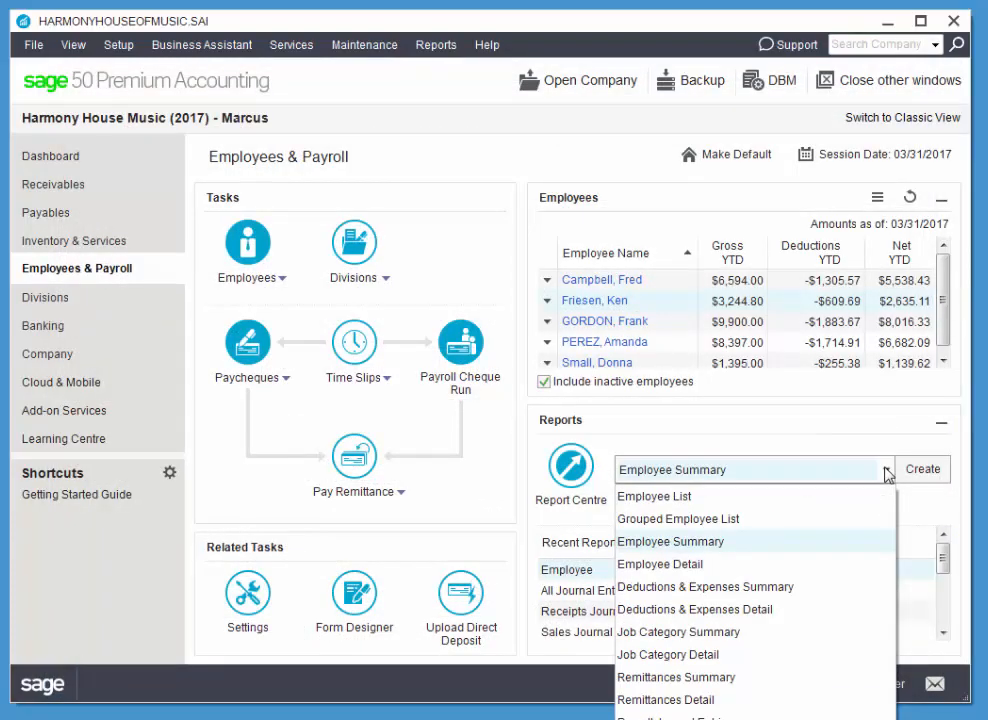
pyautogui.click(805, 565)
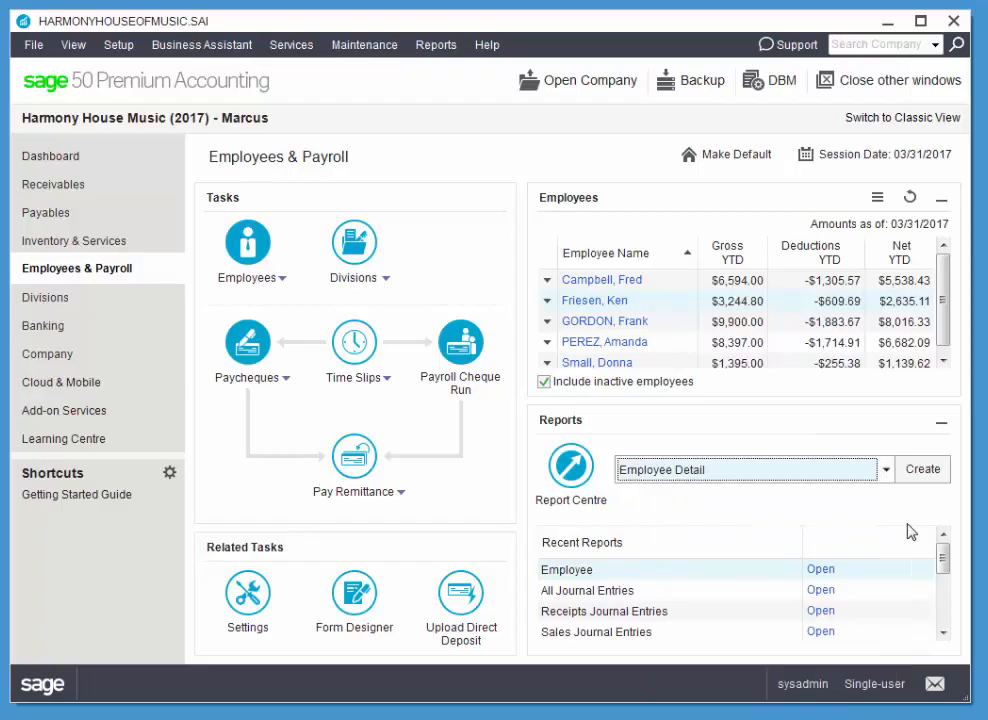
pyautogui.click(923, 469)
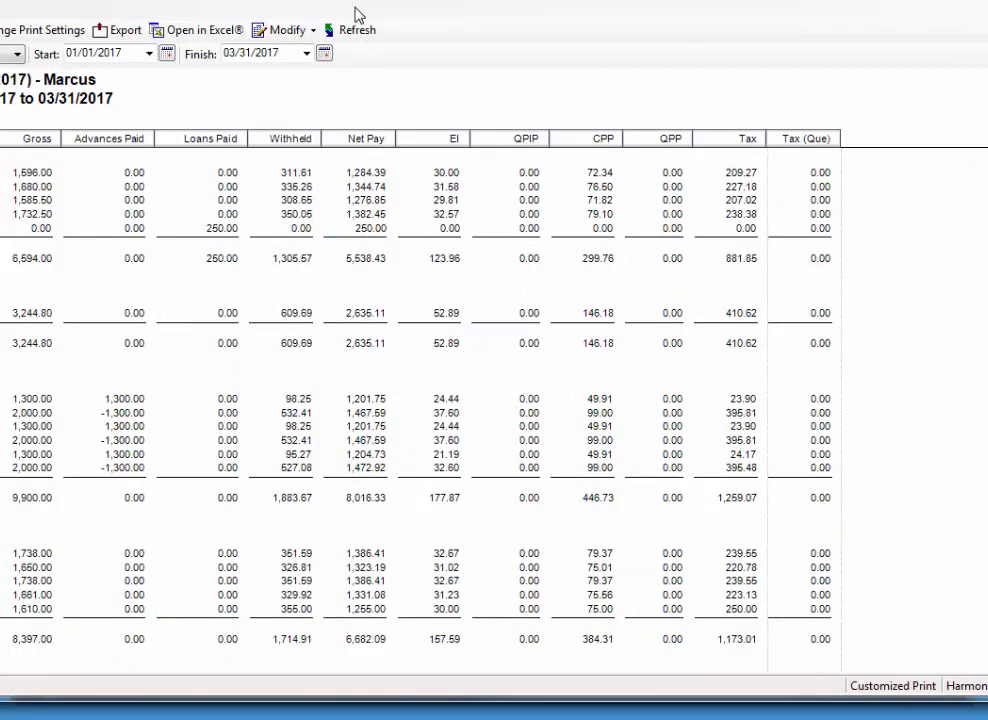
pyautogui.moveTo(378, 0); pyautogui.dragTo(386, 21)
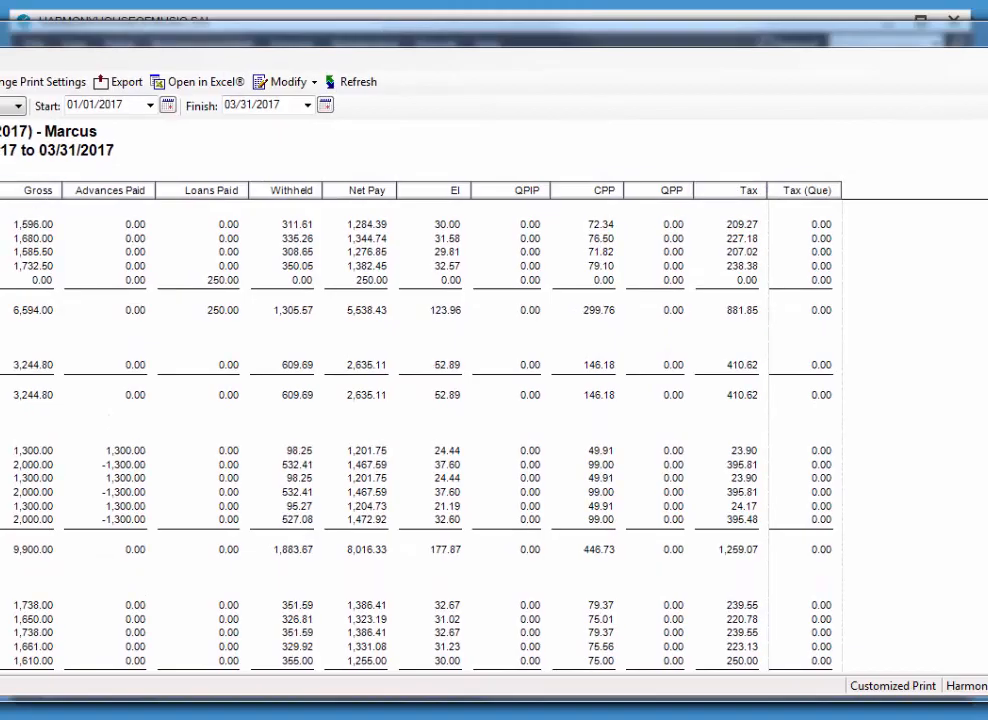
pyautogui.moveTo(0, 232); pyautogui.dragTo(47, 232)
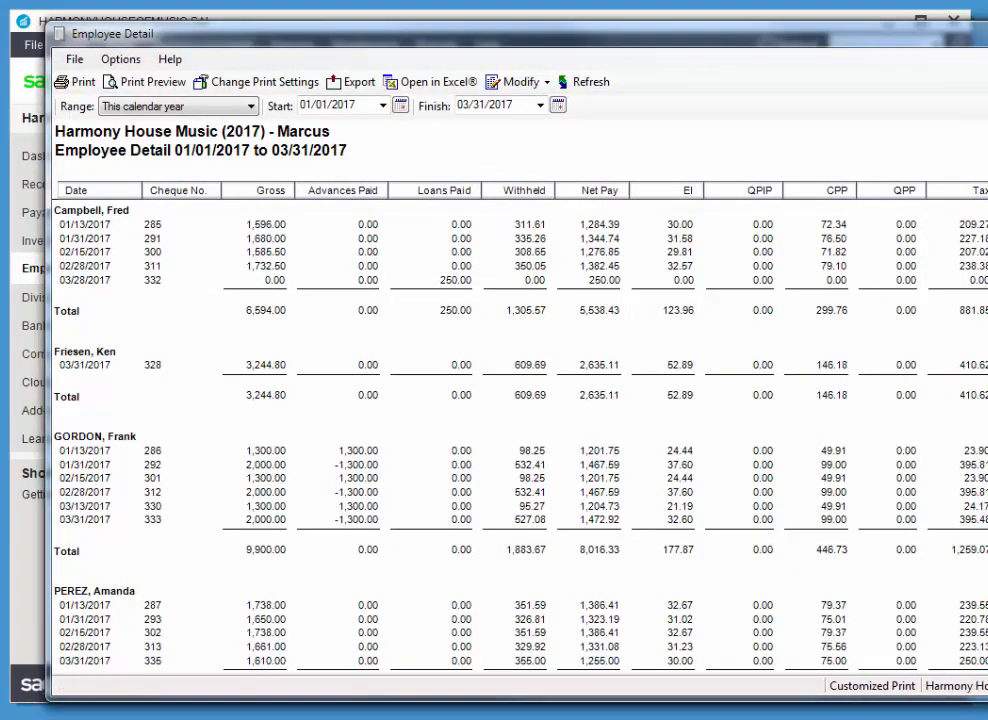
pyautogui.moveTo(987, 318); pyautogui.dragTo(947, 318)
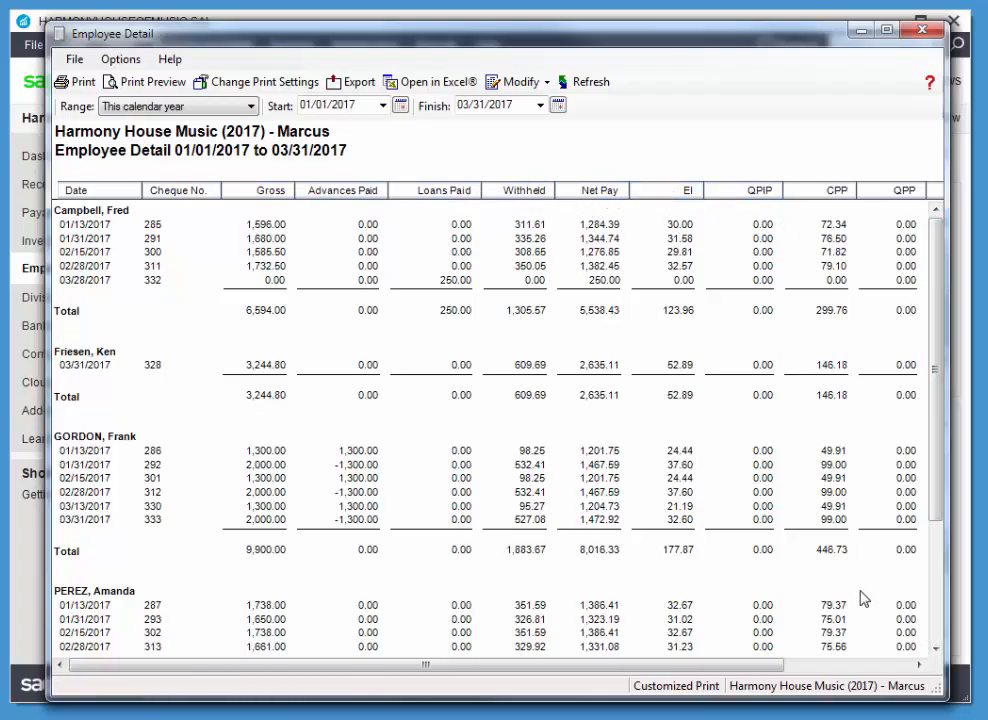
pyautogui.moveTo(710, 669); pyautogui.dragTo(604, 667)
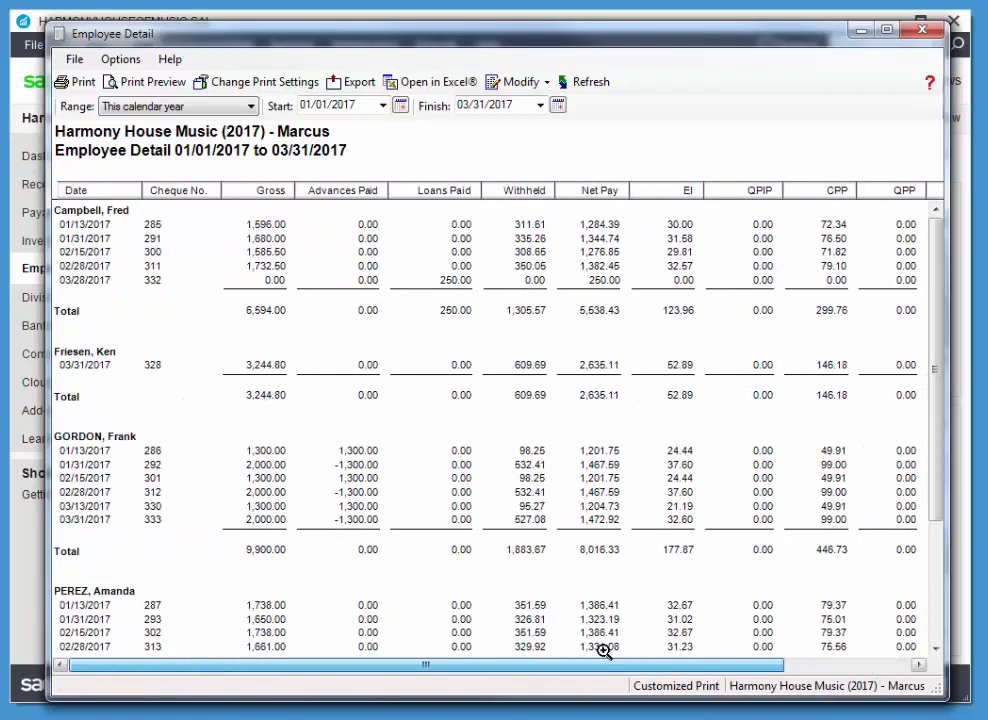
pyautogui.click(934, 29)
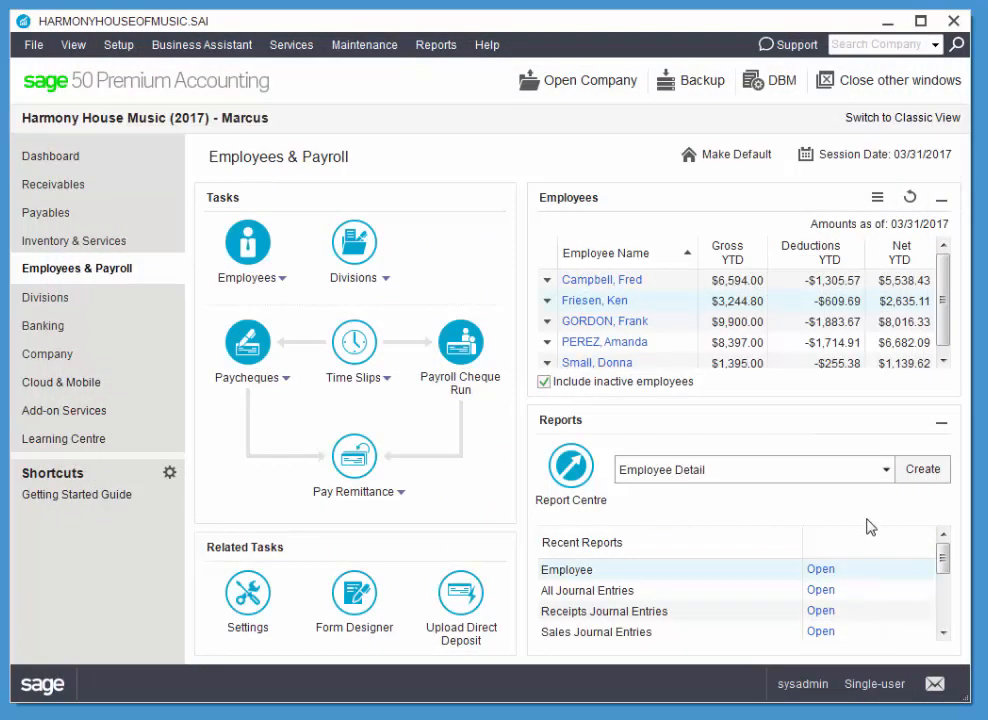